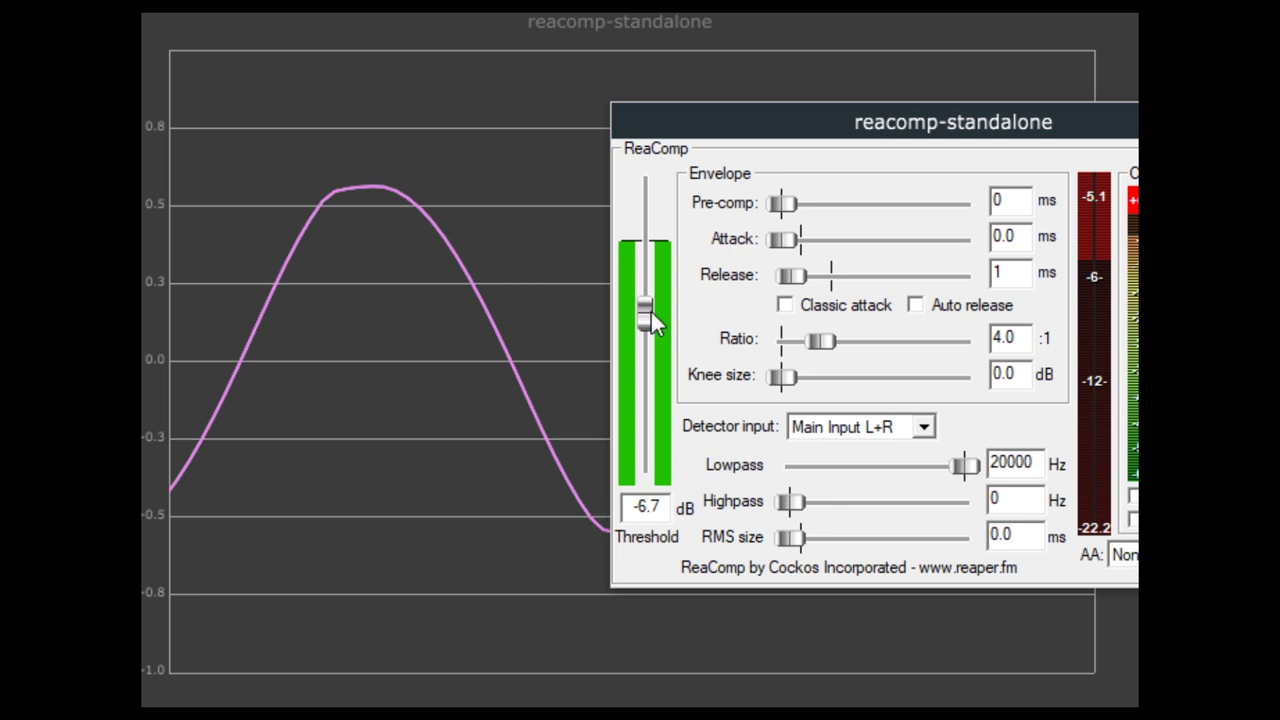
Set the compressor's ratio to inf:1, the release to 0 ms and the attack to 0.1 ms
{"action": "left_click_drag", "start_coordinate": [819, 341], "coordinate": [983, 339]}
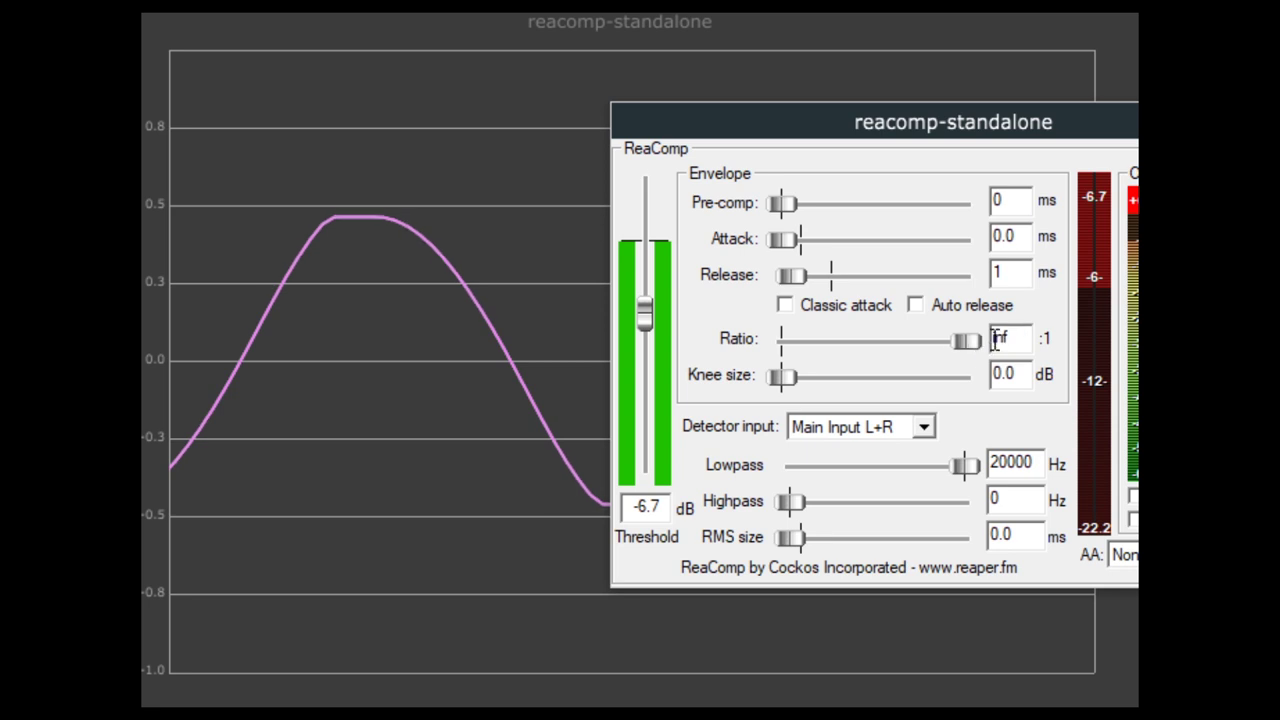
{"action": "left_click_drag", "start_coordinate": [802, 277], "coordinate": [784, 242]}
{"action": "scroll", "coordinate": [797, 243], "scroll_direction": "up", "scroll_amount": 1}
{"action": "scroll", "coordinate": [790, 242], "scroll_direction": "down", "scroll_amount": 1}
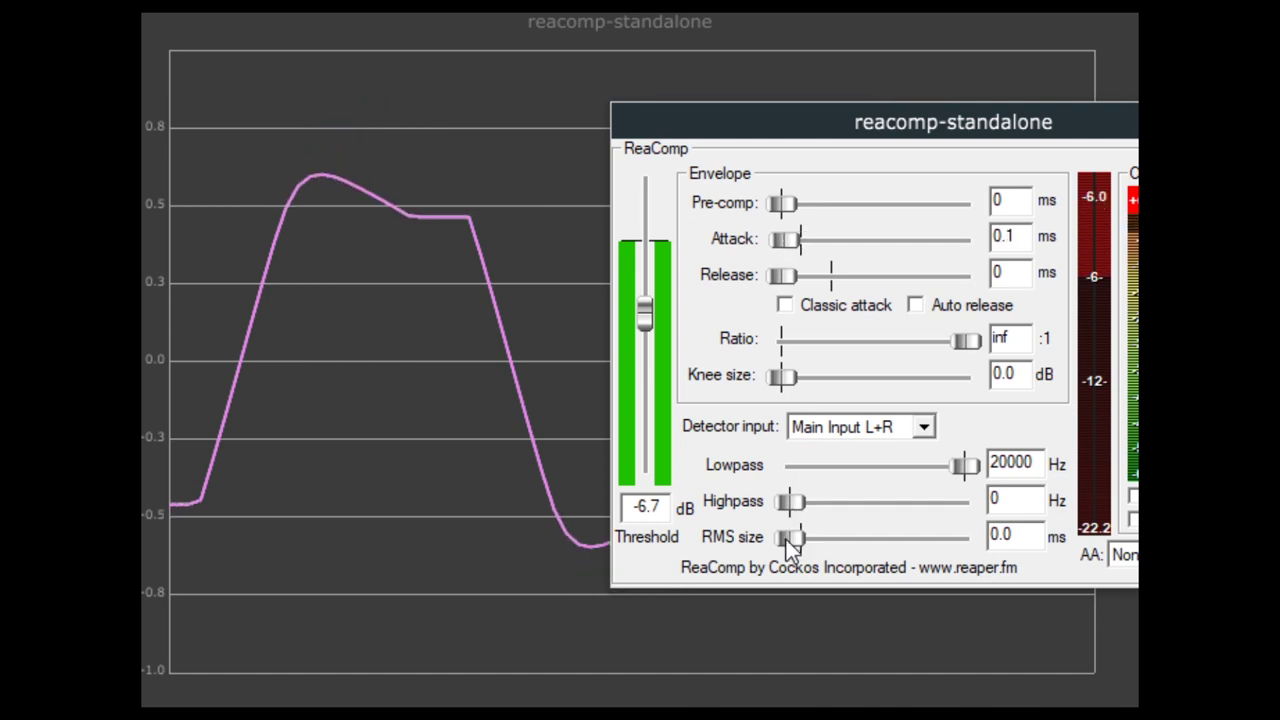
Try an RMS size of 0.5 ms and return it to 0.0 ms
{"action": "scroll", "coordinate": [787, 539], "scroll_direction": "up", "scroll_amount": 1}
{"action": "scroll", "coordinate": [787, 539], "scroll_direction": "down", "scroll_amount": 1}
{"action": "scroll", "coordinate": [788, 536], "scroll_direction": "up", "scroll_amount": 2}
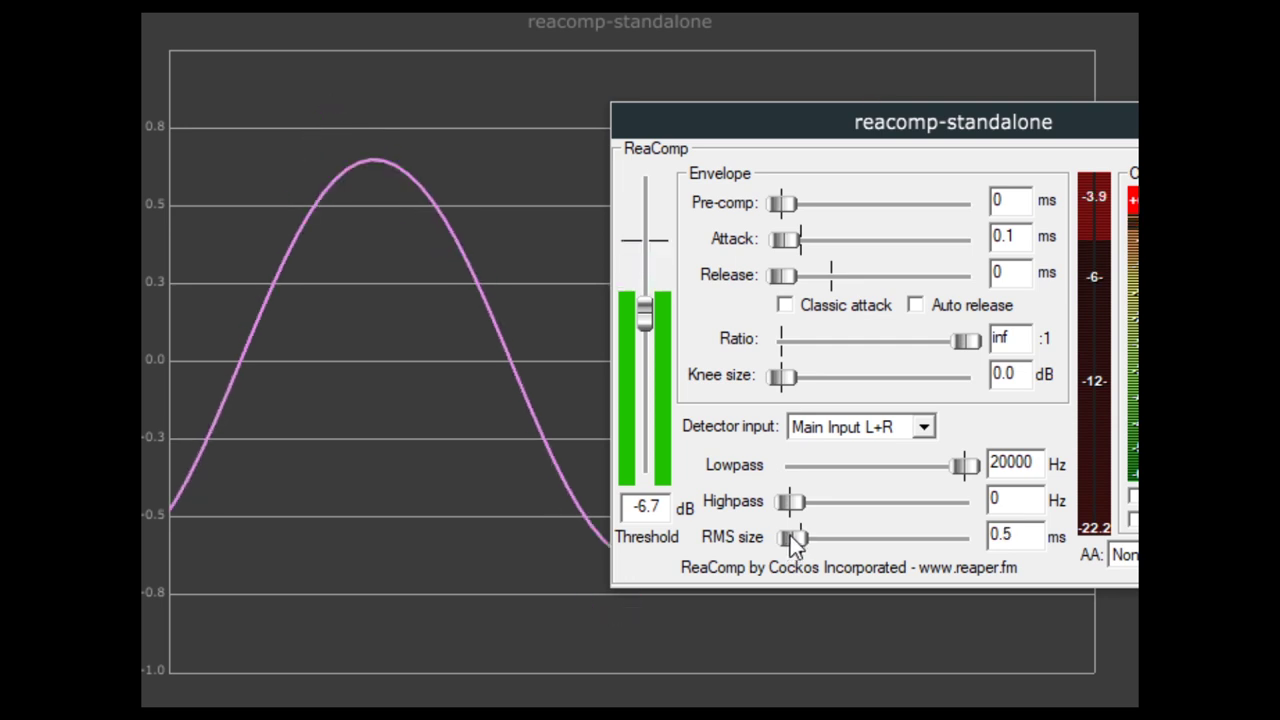
{"action": "scroll", "coordinate": [785, 535], "scroll_direction": "down", "scroll_amount": 2}
Set the threshold to -7.3 dB and the RMS size to 0.2 ms, and readjust the release time
{"action": "left_click_drag", "start_coordinate": [639, 310], "coordinate": [645, 248]}
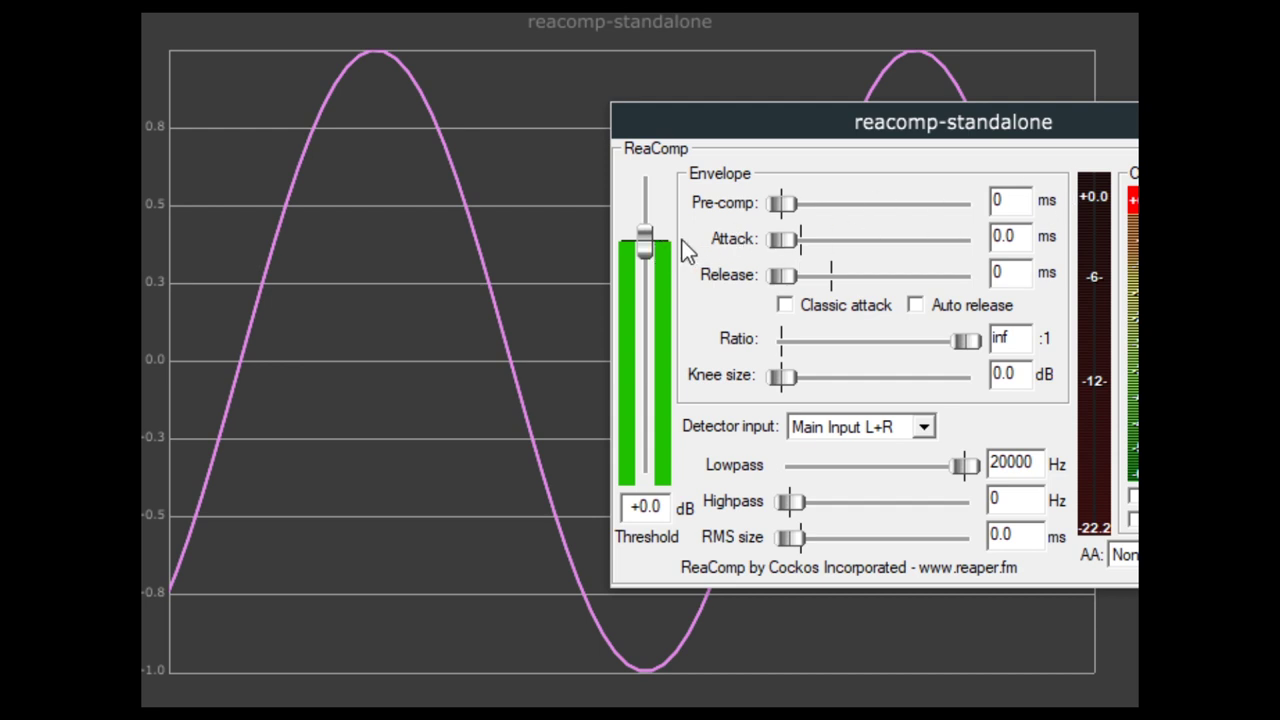
{"action": "left_click_drag", "start_coordinate": [648, 249], "coordinate": [627, 316]}
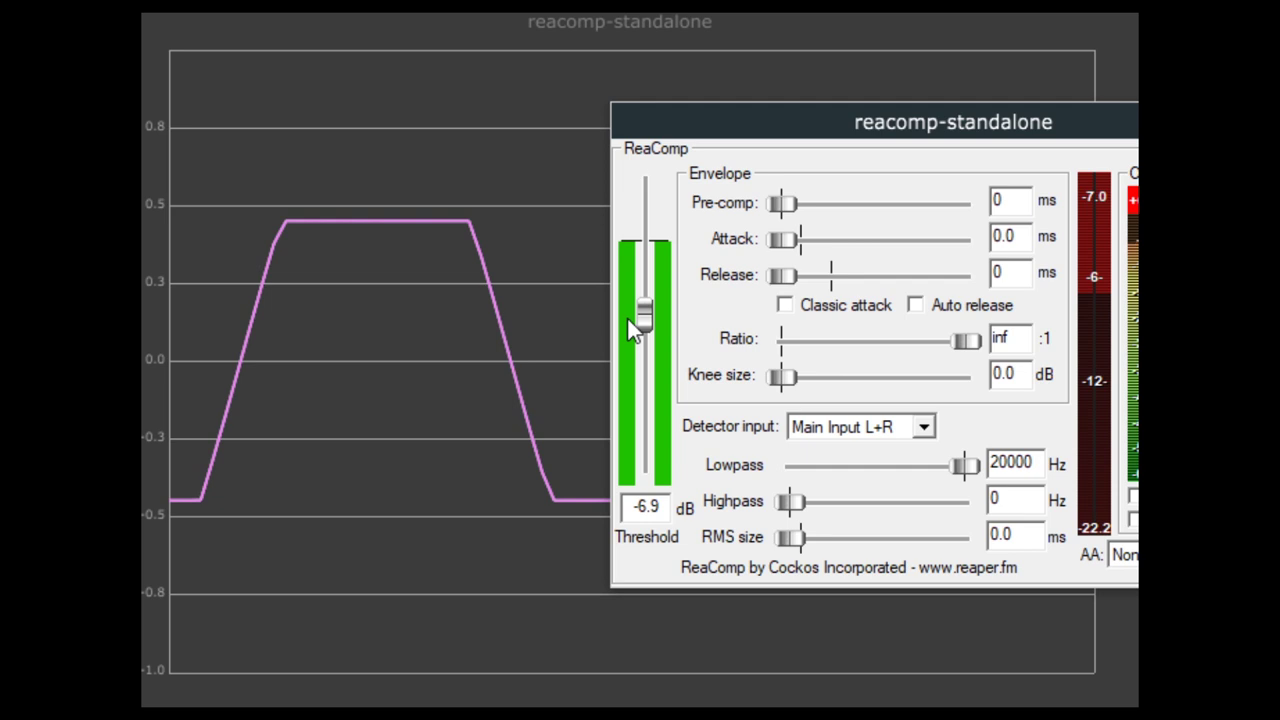
{"action": "left_click_drag", "start_coordinate": [798, 536], "coordinate": [798, 538]}
{"action": "left_click_drag", "start_coordinate": [797, 537], "coordinate": [801, 535]}
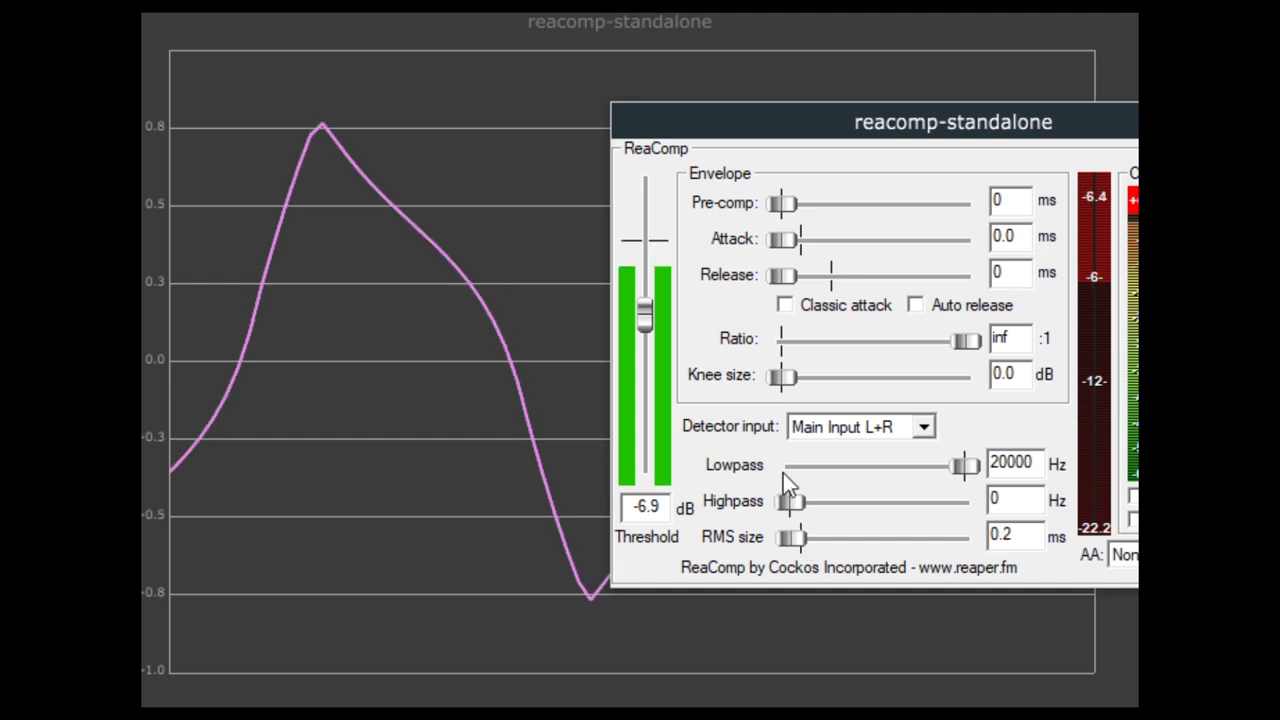
{"action": "mouse_move", "coordinate": [641, 300]}
{"action": "left_mouse_down"}
{"action": "mouse_move", "coordinate": [642, 323]}
{"action": "mouse_move", "coordinate": [642, 308]}
{"action": "left_mouse_up"}
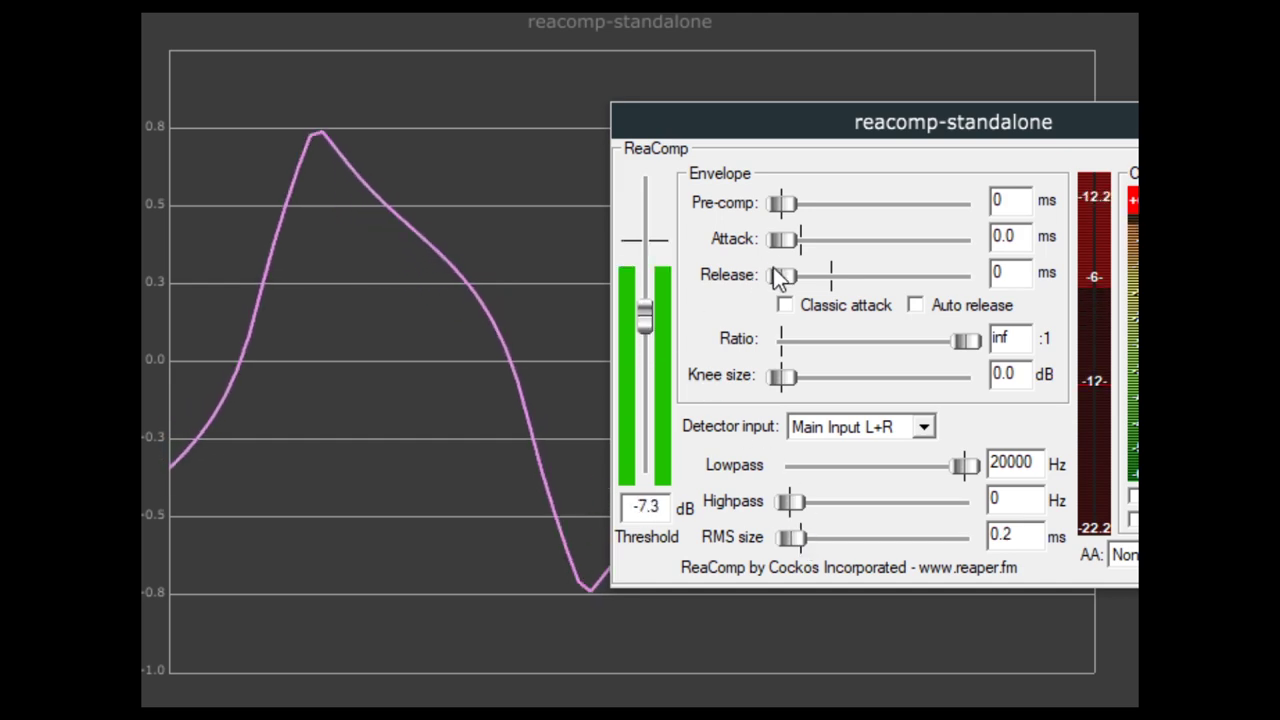
{"action": "left_click_drag", "start_coordinate": [780, 275], "coordinate": [800, 250]}
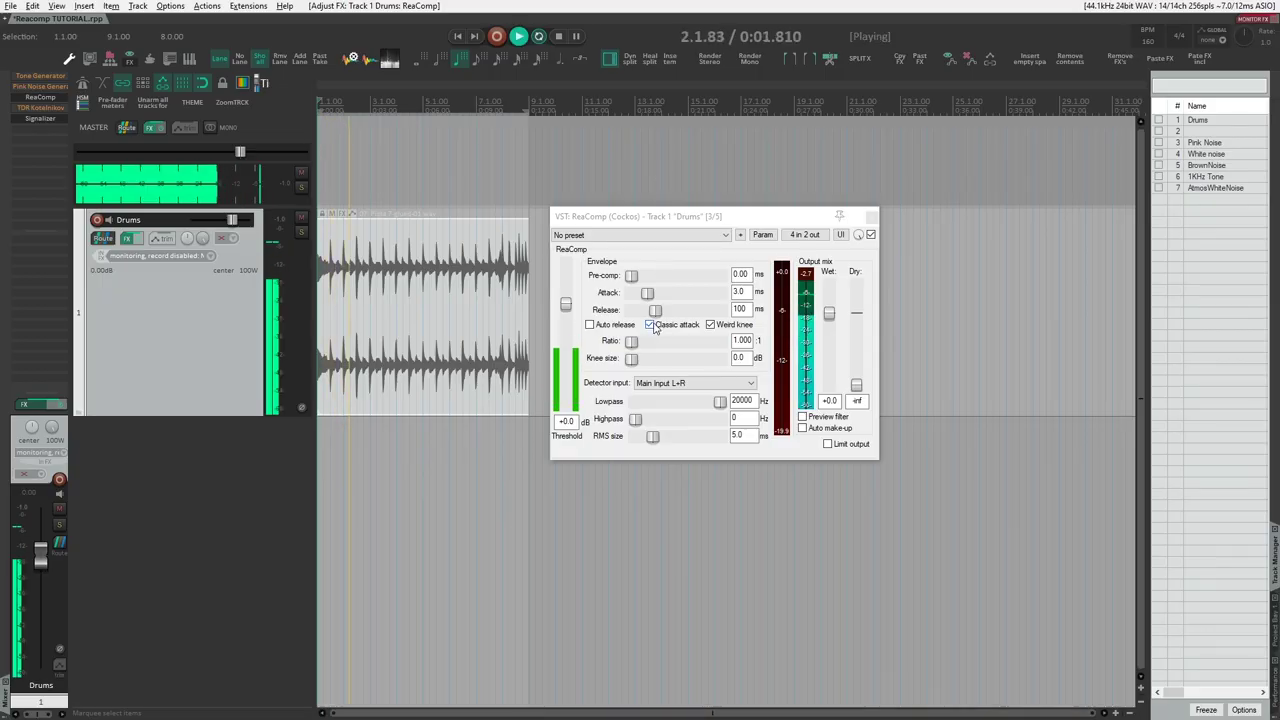
Turn off Classic attack and Weird knee in ReaComp on the Drums track in REAPER
{"action": "left_click", "coordinate": [652, 326]}
{"action": "left_click", "coordinate": [711, 324]}
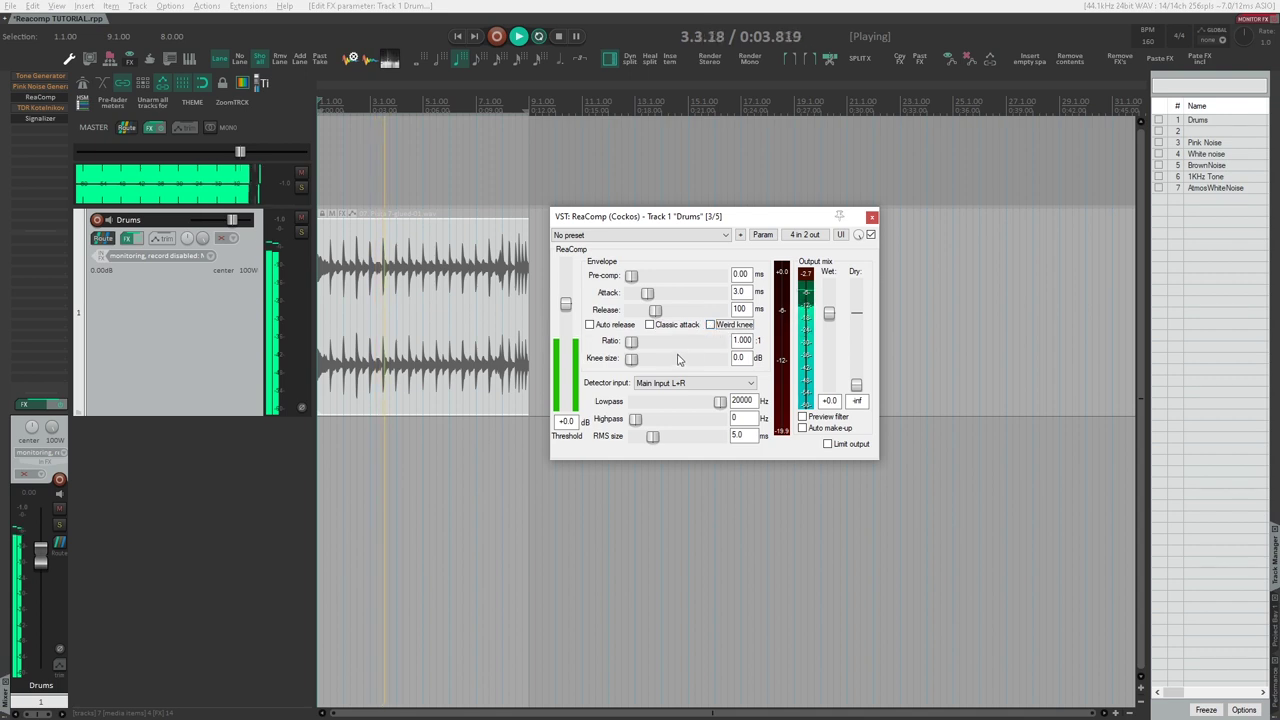
{"action": "key", "text": "Tab"}
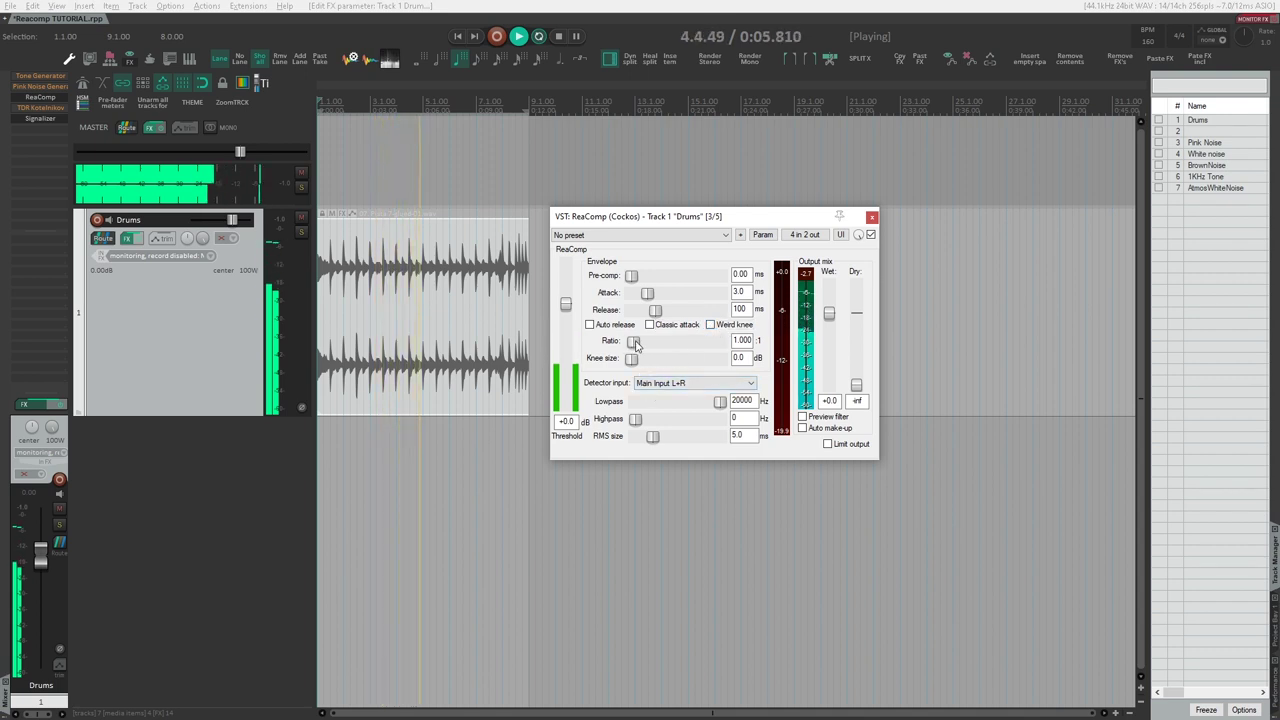
Set the ratio to 4.23:1, zero the RMS size, attack and release, and lower the threshold to -20.9 dB
{"action": "left_click_drag", "start_coordinate": [635, 343], "coordinate": [673, 343]}
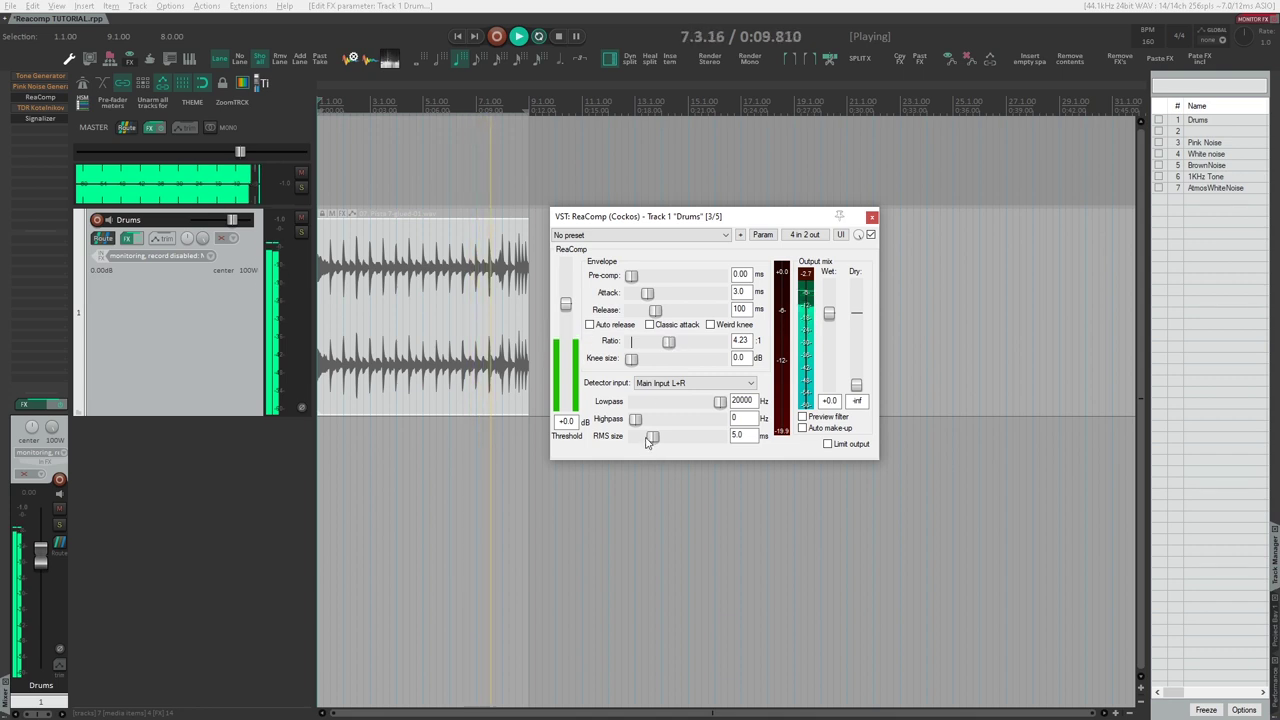
{"action": "left_click_drag", "start_coordinate": [646, 440], "coordinate": [630, 440]}
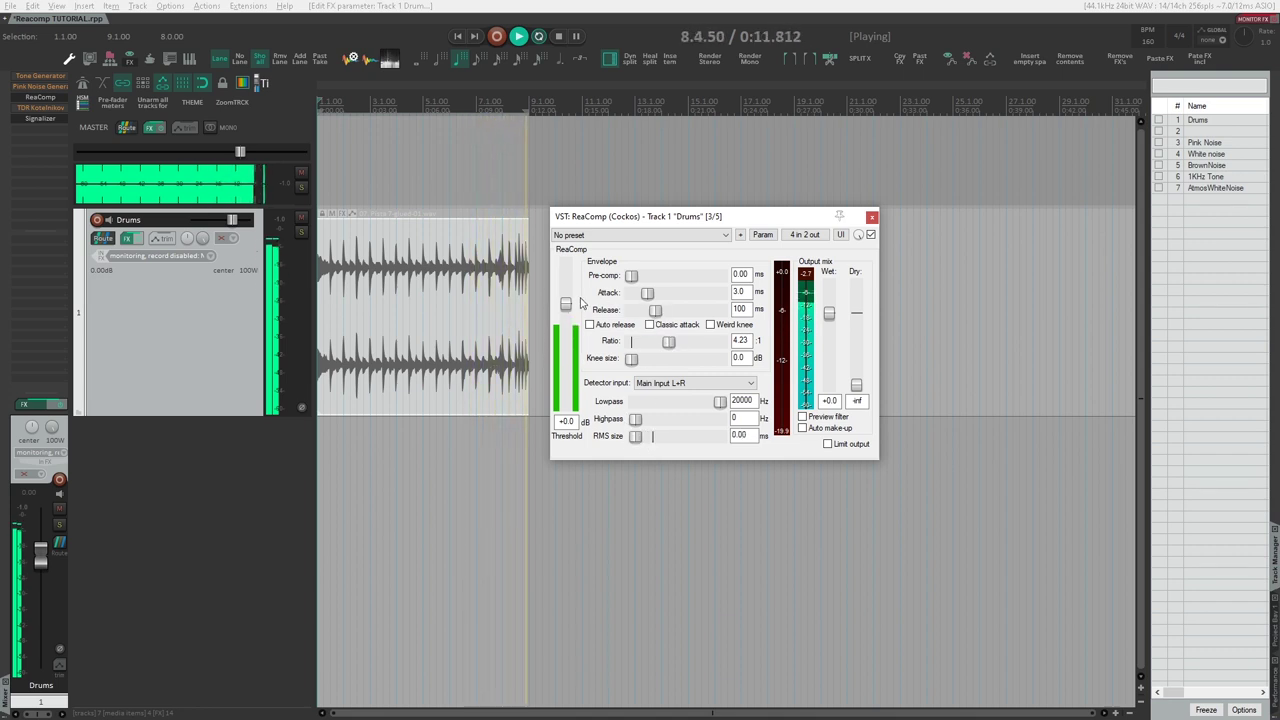
{"action": "left_click_drag", "start_coordinate": [568, 305], "coordinate": [565, 338]}
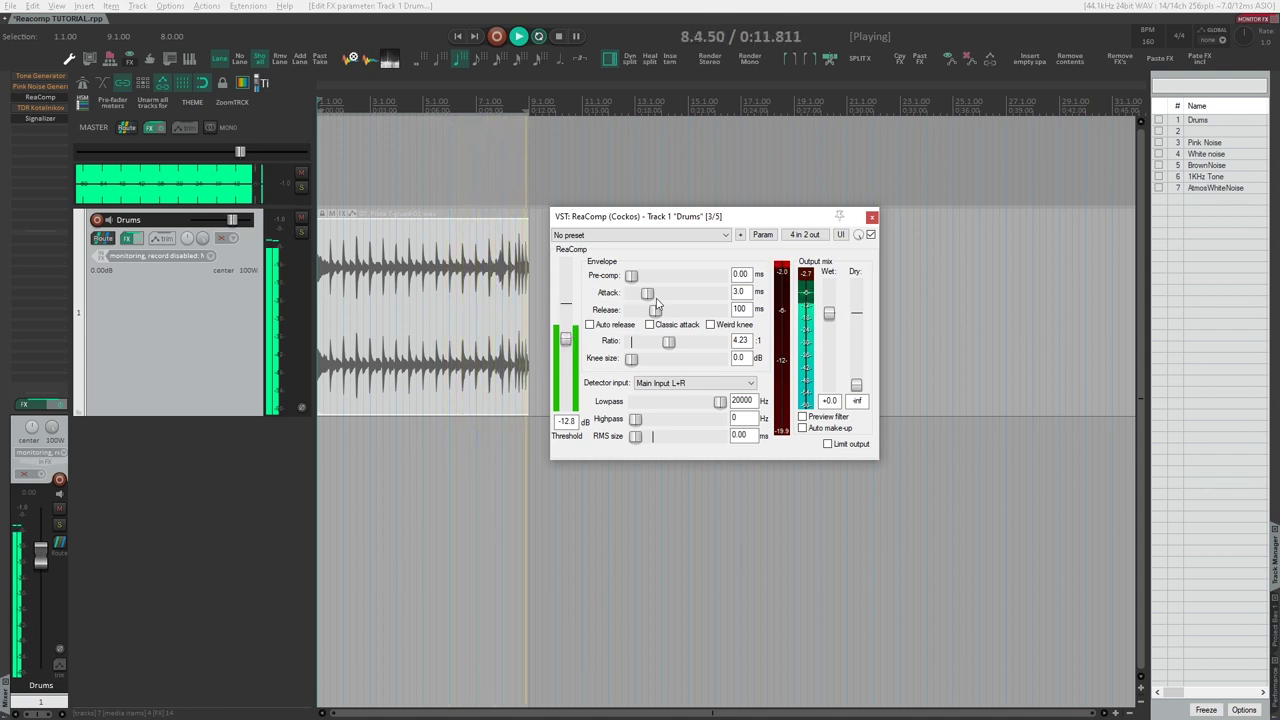
{"action": "left_click_drag", "start_coordinate": [647, 292], "coordinate": [563, 361]}
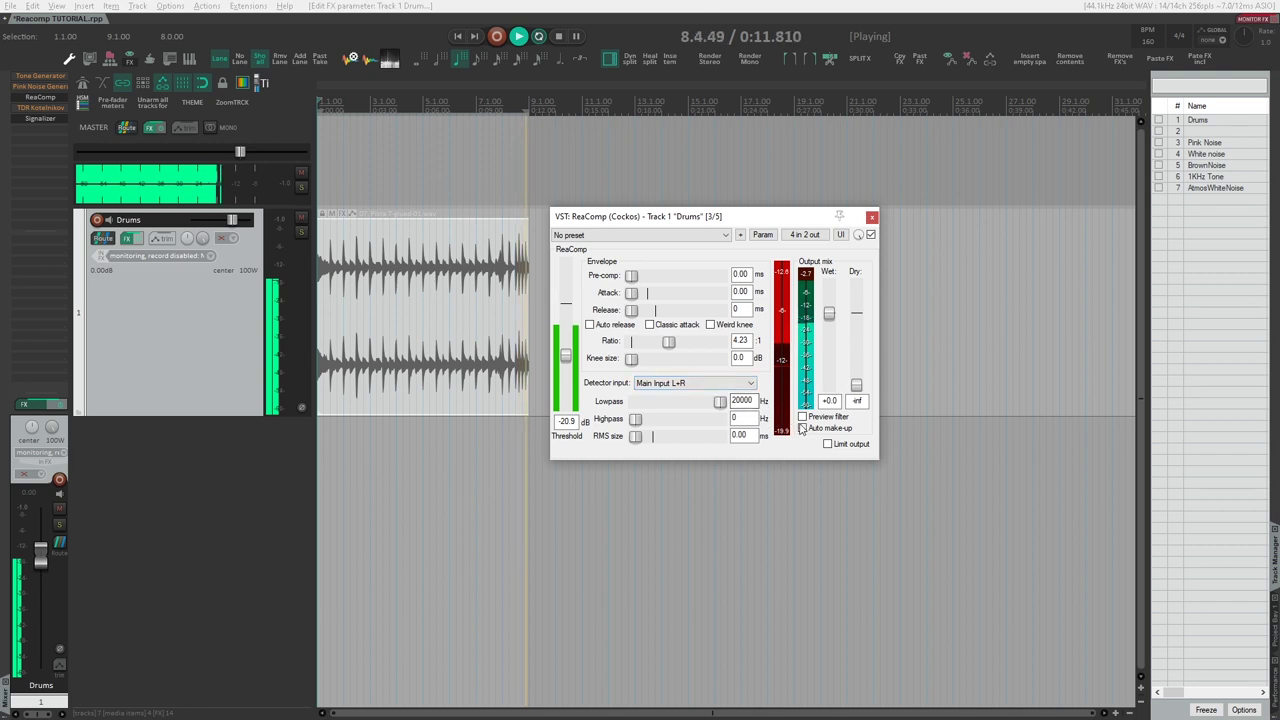
Preview the detector filter, sweeping the lowpass to about 457 Hz and back to 20000 Hz, and set the highpass to 3175 Hz
{"action": "left_click", "coordinate": [802, 417]}
{"action": "left_click_drag", "start_coordinate": [718, 404], "coordinate": [669, 405]}
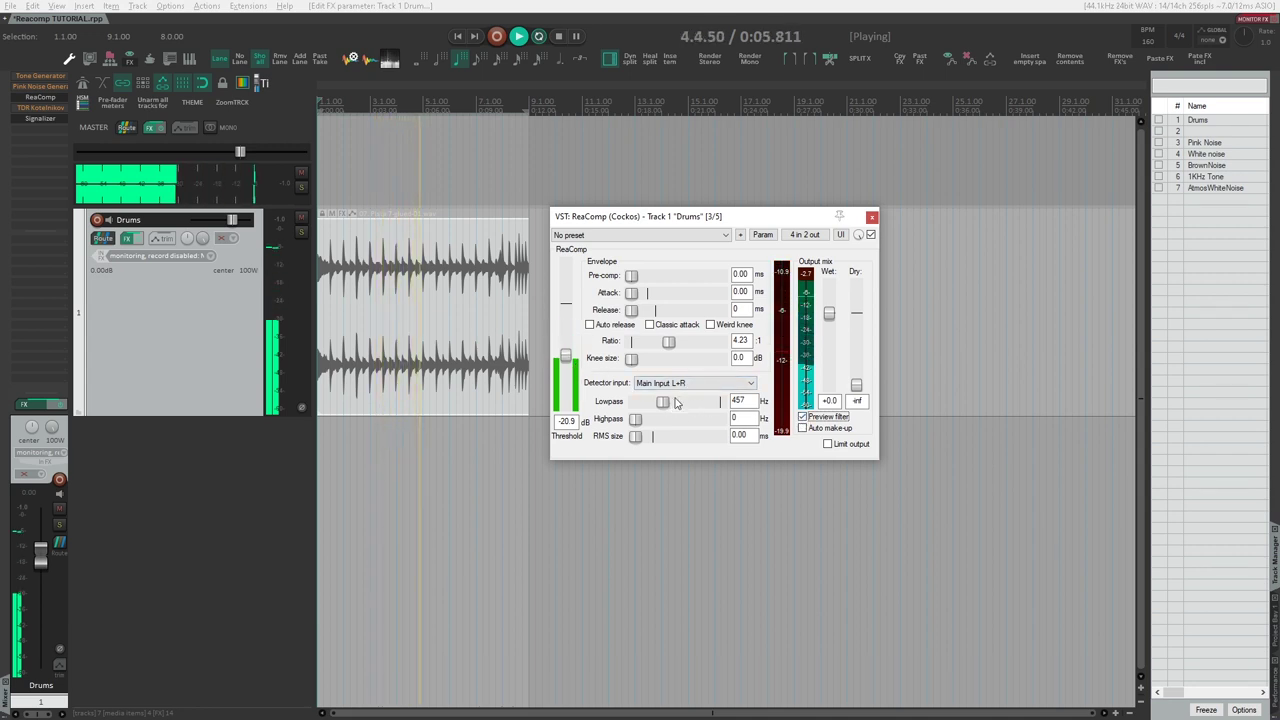
{"action": "left_click_drag", "start_coordinate": [675, 402], "coordinate": [735, 410]}
{"action": "left_click_drag", "start_coordinate": [636, 420], "coordinate": [690, 424]}
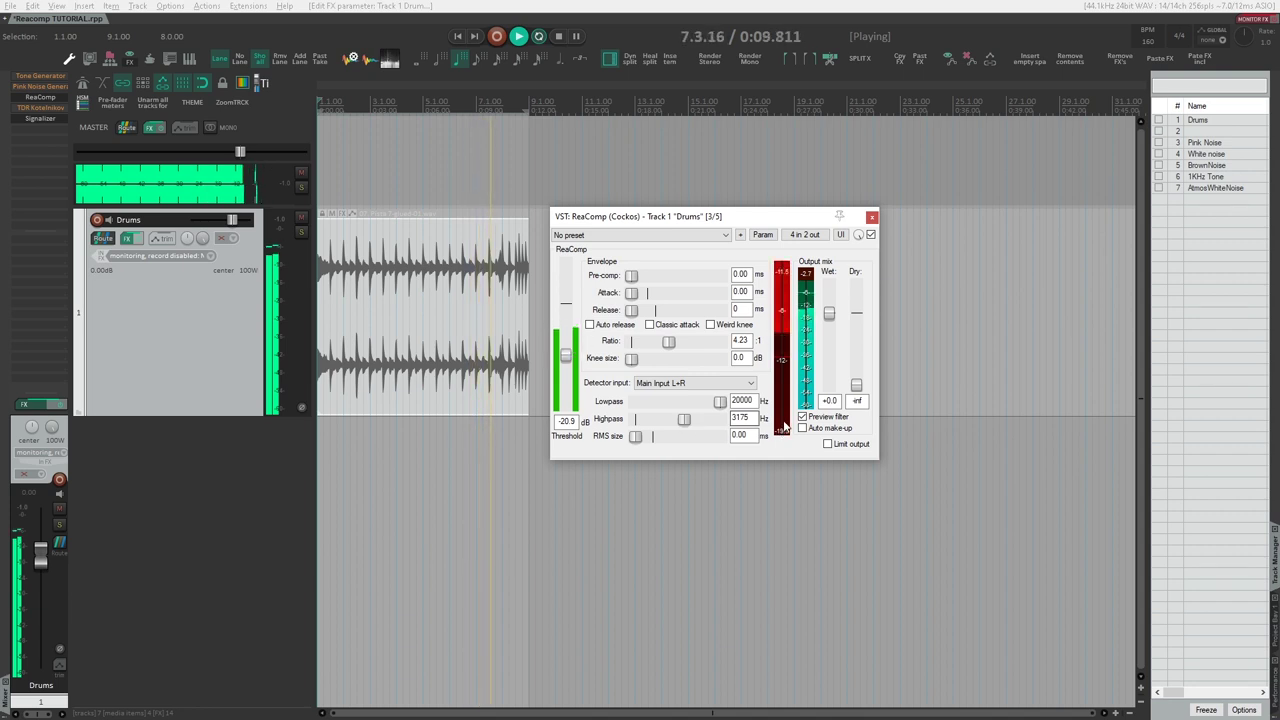
Turn off the filter preview and set the threshold to -21.7 dB, release to 3 ms and attack to 0.01 ms
{"action": "left_click_drag", "start_coordinate": [566, 356], "coordinate": [568, 366]}
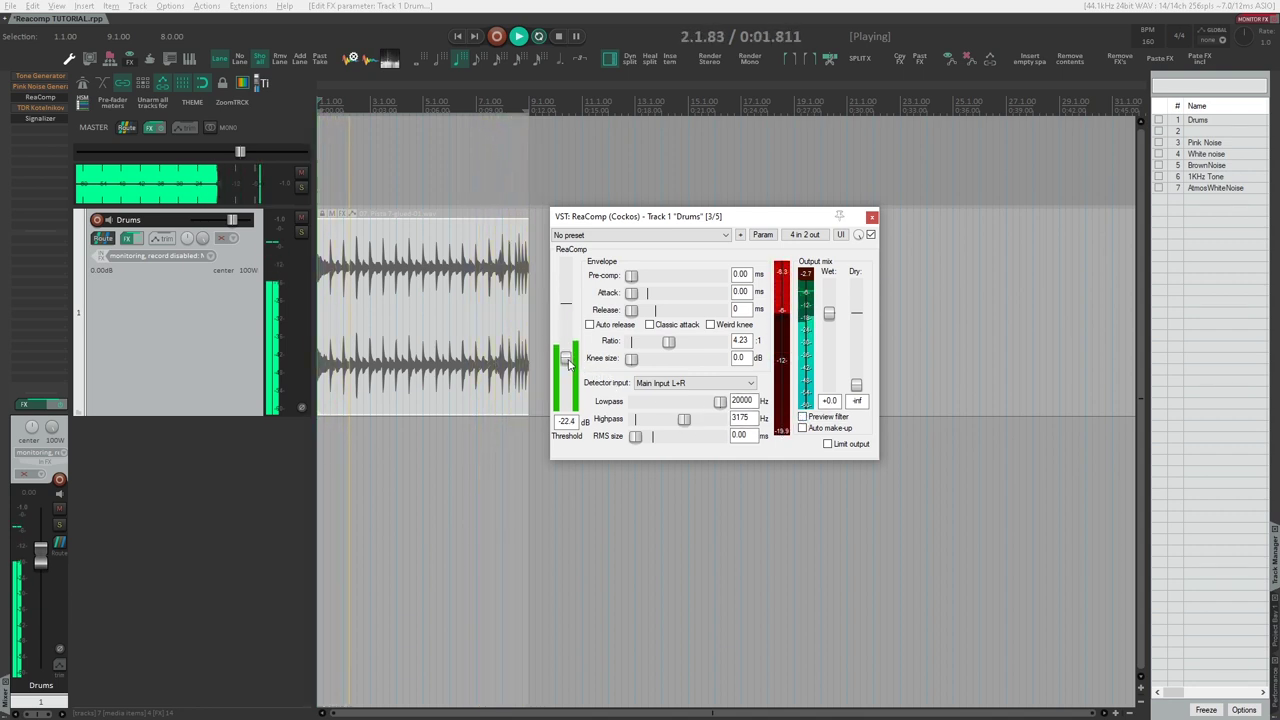
{"action": "left_click_drag", "start_coordinate": [637, 312], "coordinate": [637, 314]}
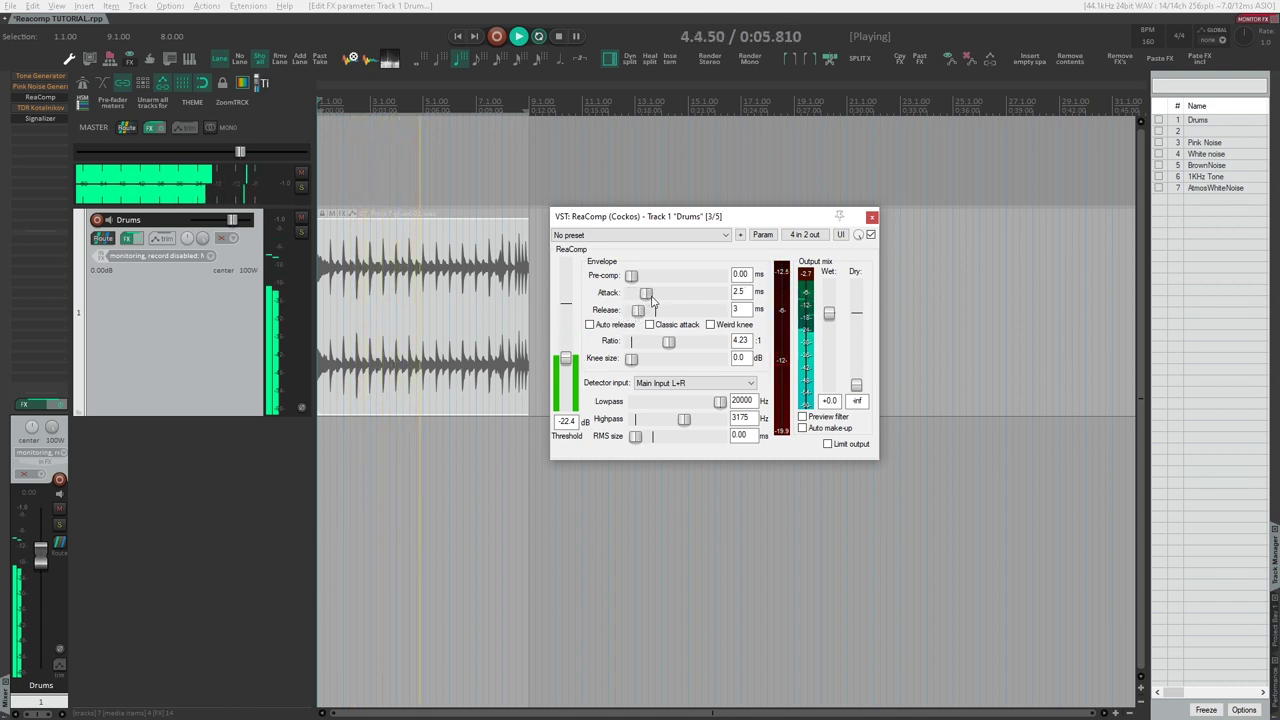
{"action": "left_click_drag", "start_coordinate": [646, 302], "coordinate": [639, 306]}
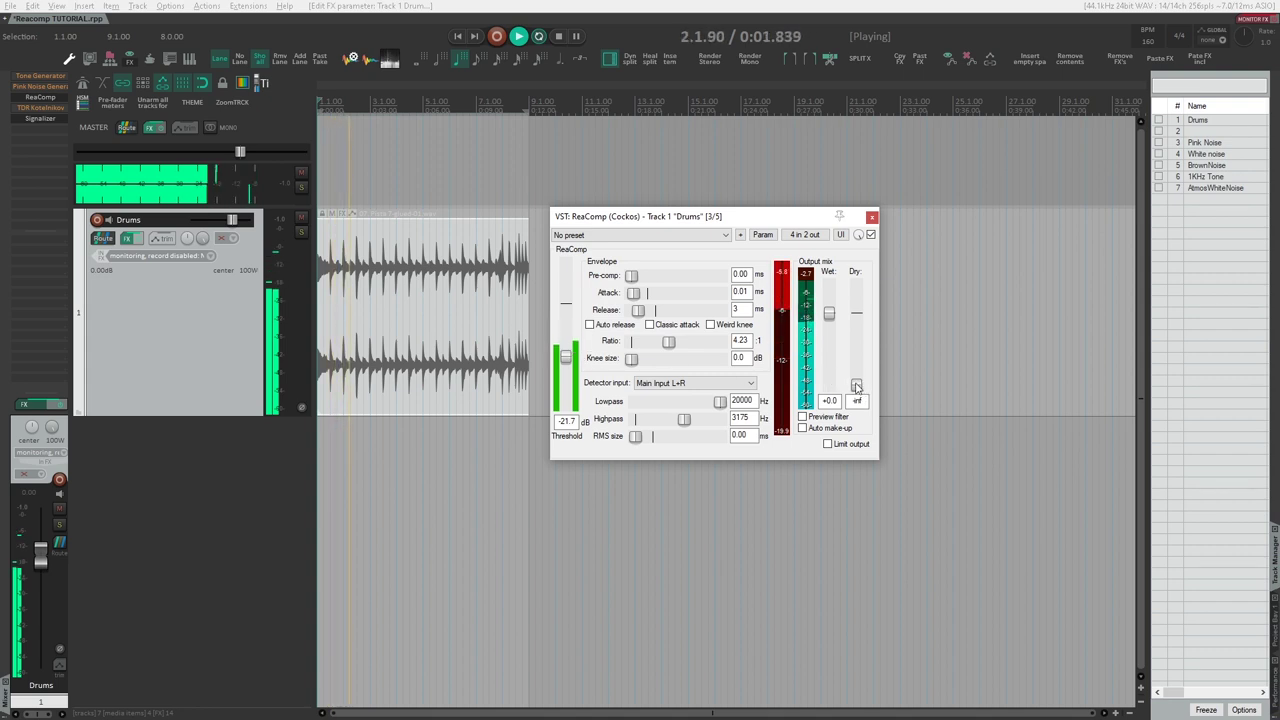
Blend in the dry signal at -9.6 dB and set the wet level to -1.9 dB
{"action": "left_click_drag", "start_coordinate": [857, 386], "coordinate": [857, 340]}
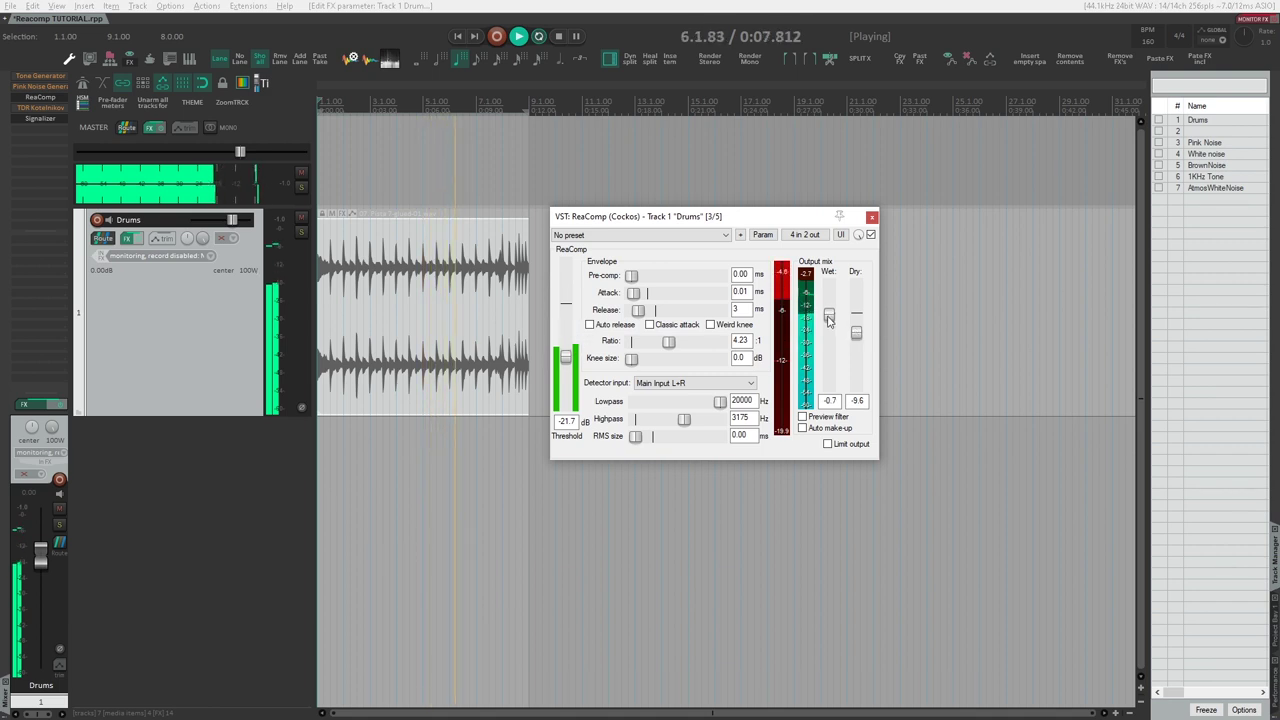
{"action": "left_click_drag", "start_coordinate": [828, 322], "coordinate": [828, 317]}
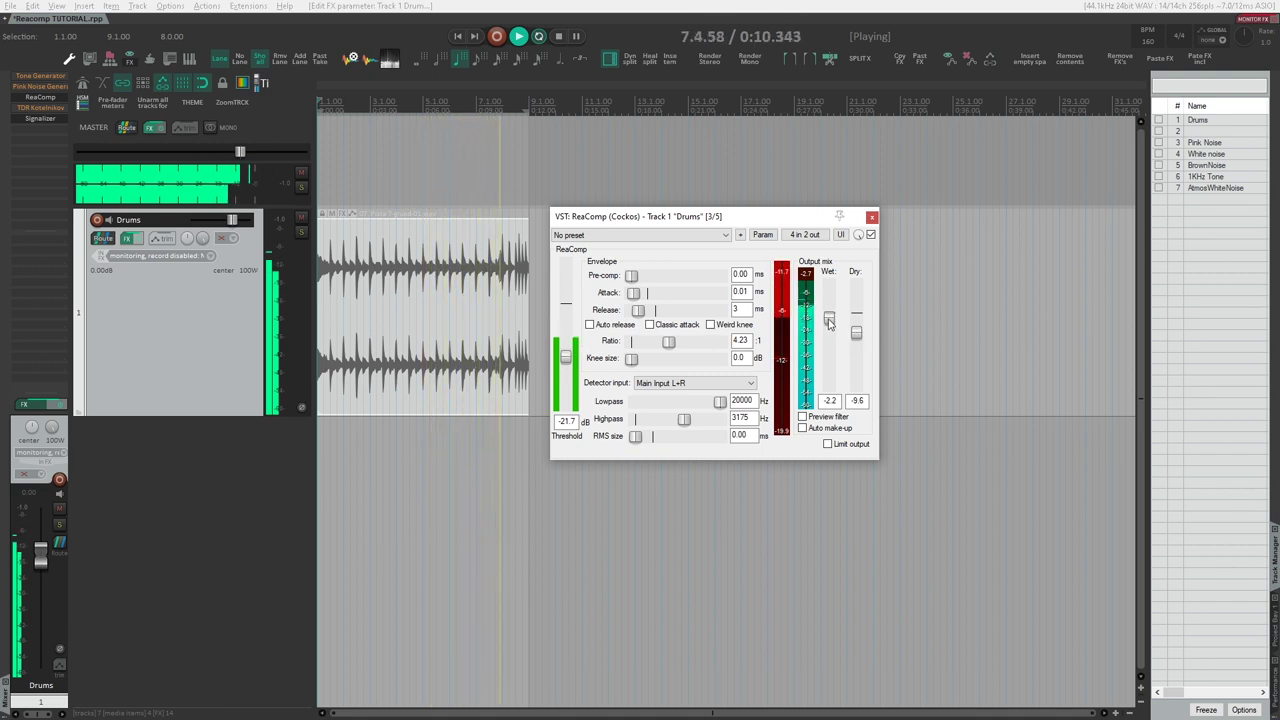
Set the detector input to Feedback (pre-fader), lower the wet level to -44.1 dB and the dry level to -inf
{"action": "left_click", "coordinate": [645, 384]}
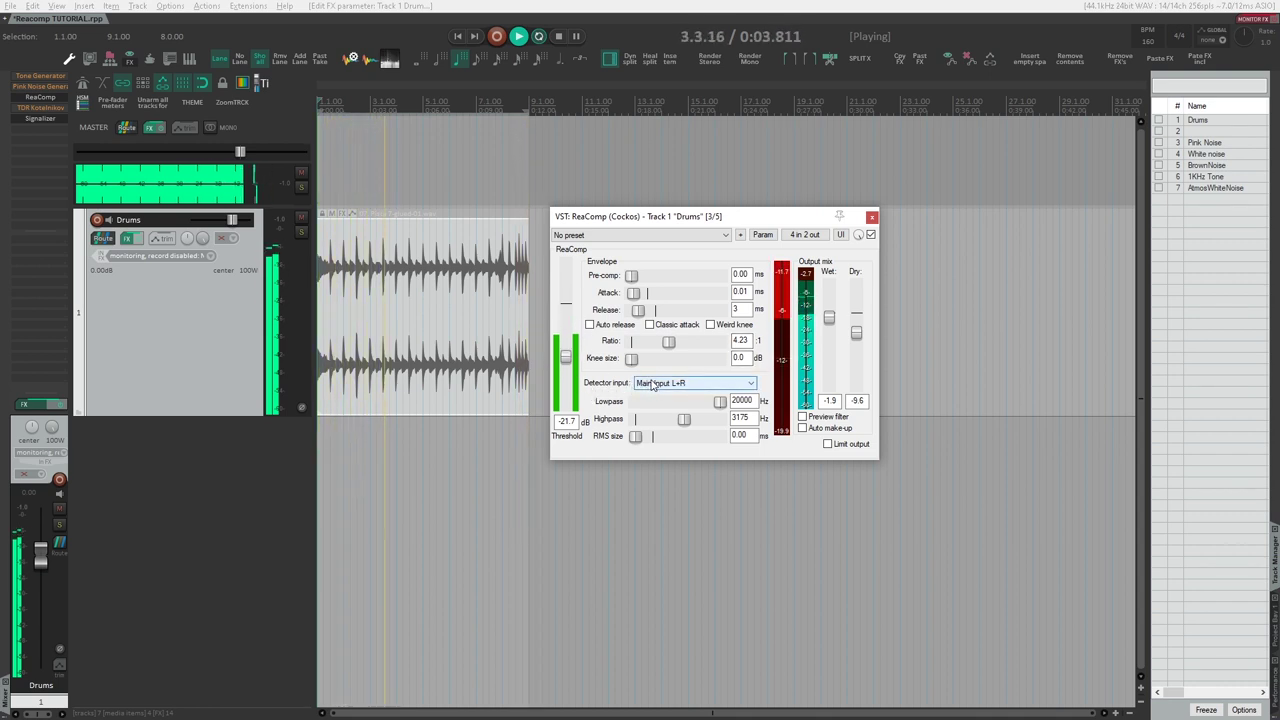
{"action": "left_click", "coordinate": [648, 448]}
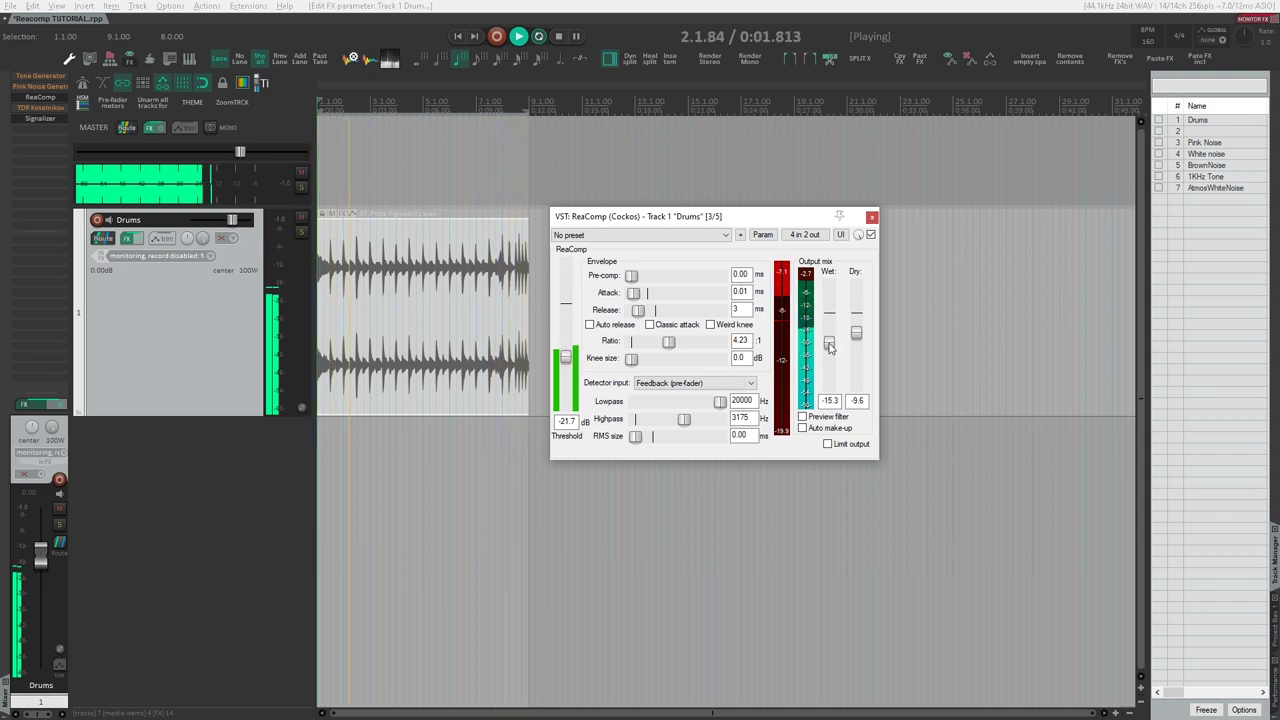
{"action": "left_click_drag", "start_coordinate": [829, 332], "coordinate": [829, 372]}
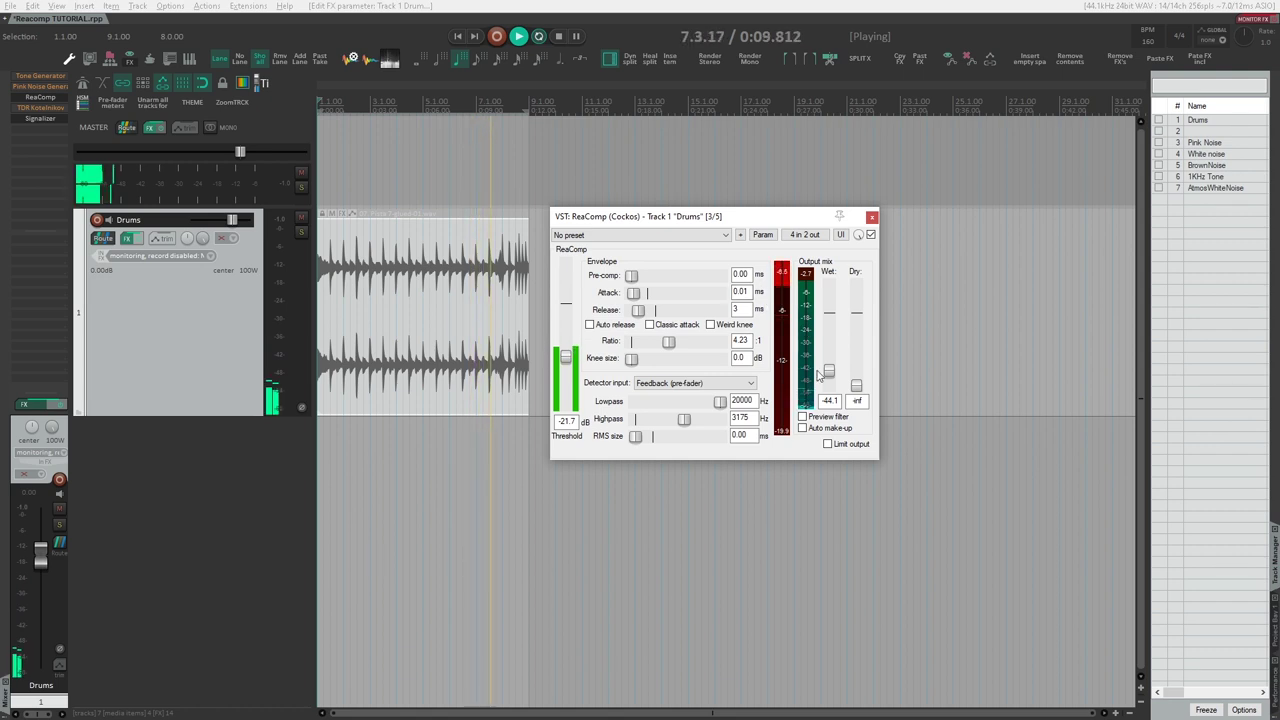
Switch the detector input to Output (Feedback, Deprecated) and test raising and lowering the wet level, resetting it to +0.0 dB
{"action": "left_click", "coordinate": [709, 384]}
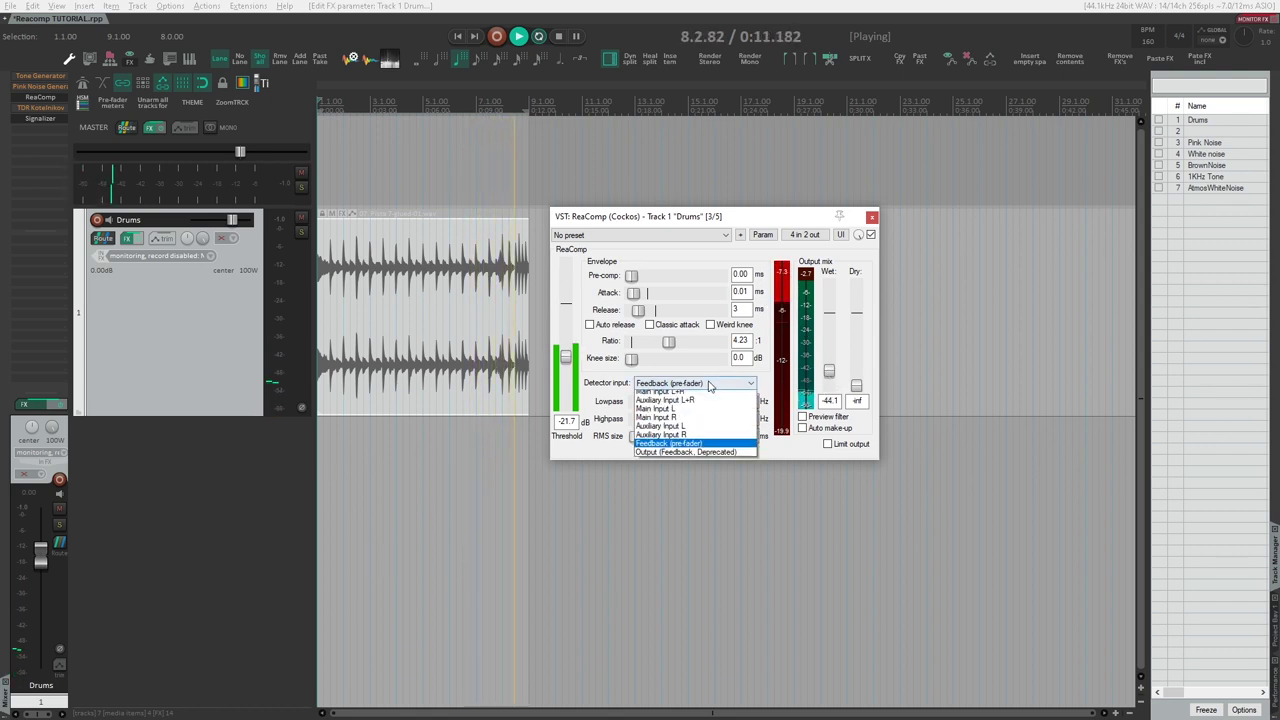
{"action": "left_click", "coordinate": [667, 452]}
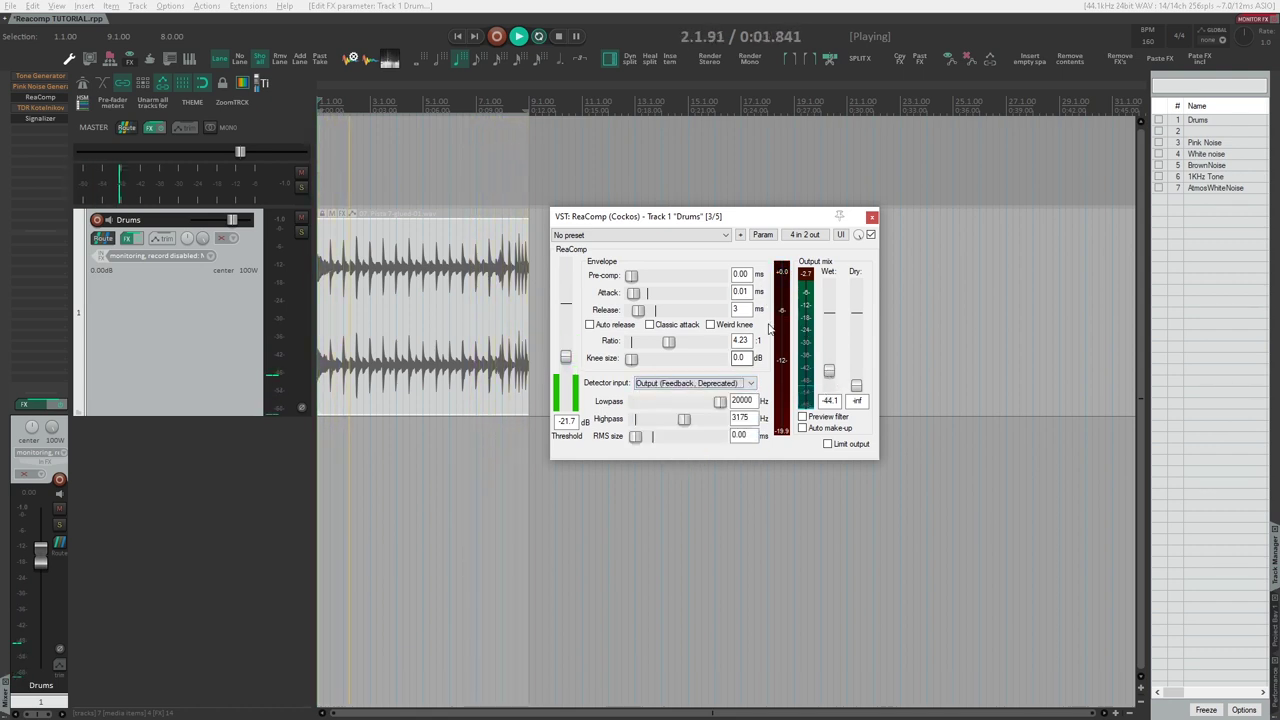
{"action": "left_click_drag", "start_coordinate": [829, 372], "coordinate": [835, 365]}
{"action": "double_click", "coordinate": [835, 365]}
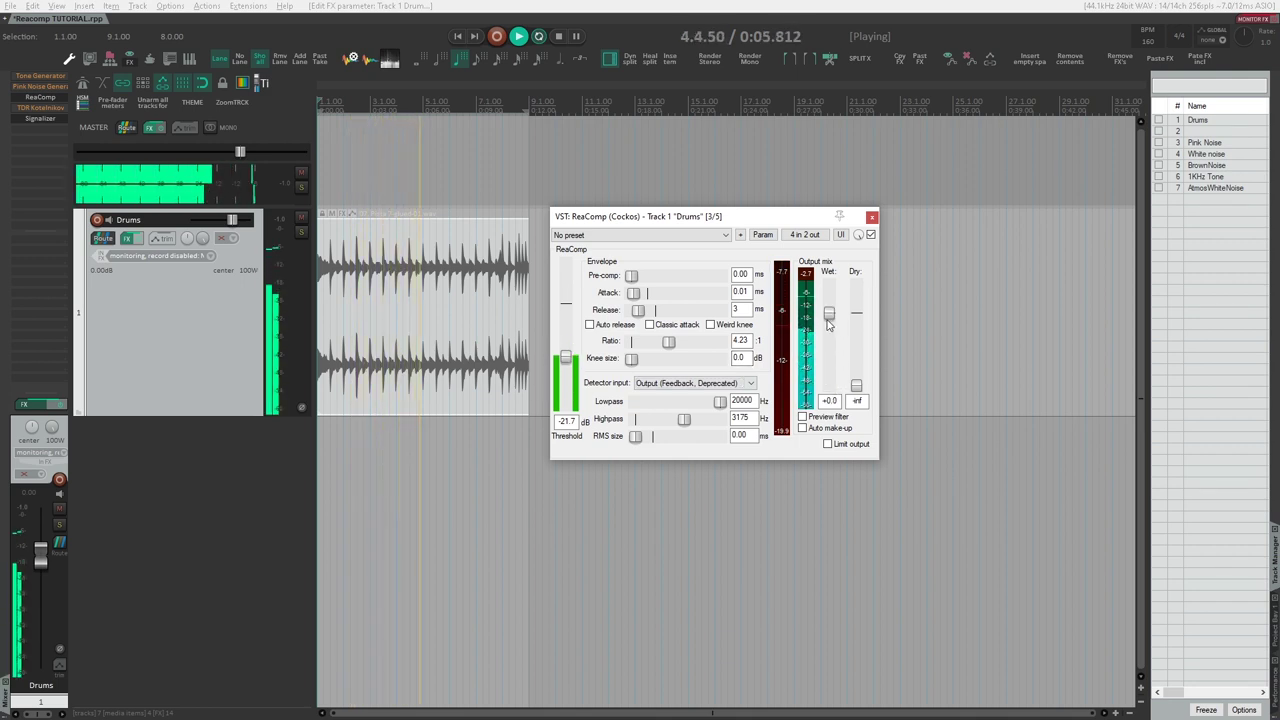
{"action": "left_click_drag", "start_coordinate": [830, 315], "coordinate": [828, 342]}
{"action": "double_click", "coordinate": [828, 342]}
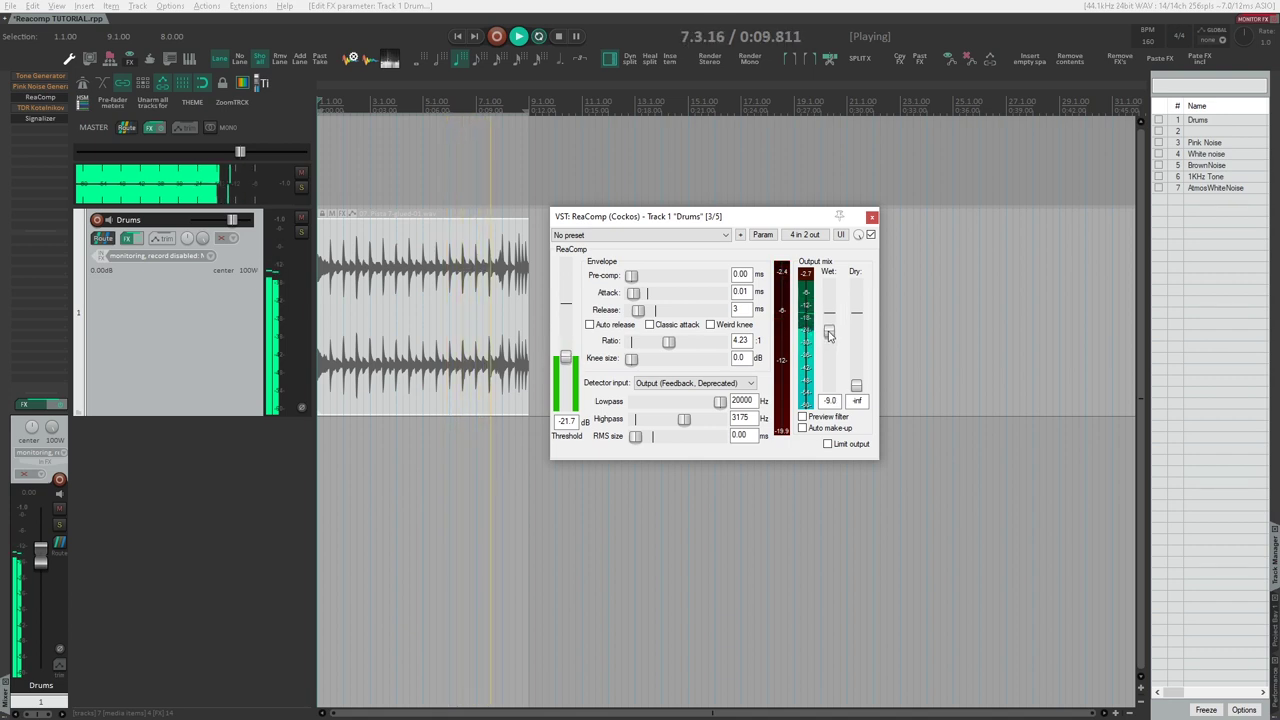
Compare the Feedback (pre-fader) and Main Input L+R detector inputs, ending on Feedback (pre-fader)
{"action": "left_click", "coordinate": [695, 383]}
{"action": "left_click", "coordinate": [696, 448]}
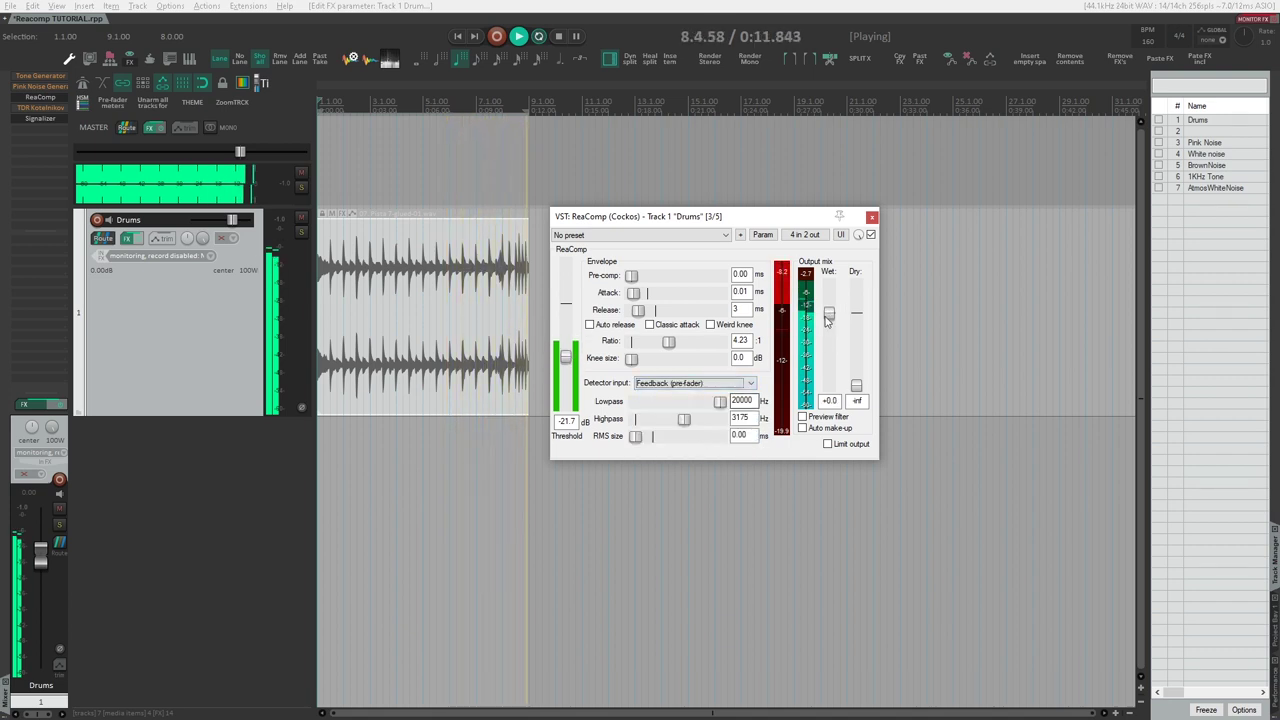
{"action": "left_click", "coordinate": [661, 389]}
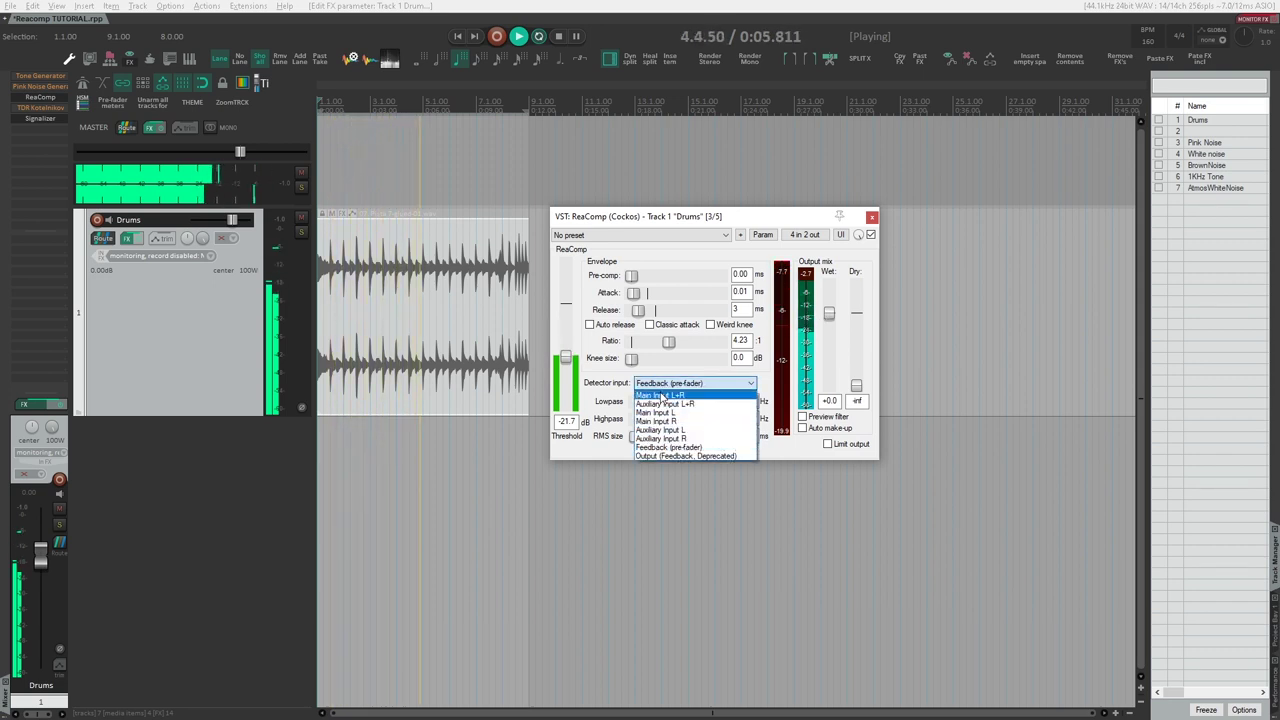
{"action": "left_click", "coordinate": [661, 396]}
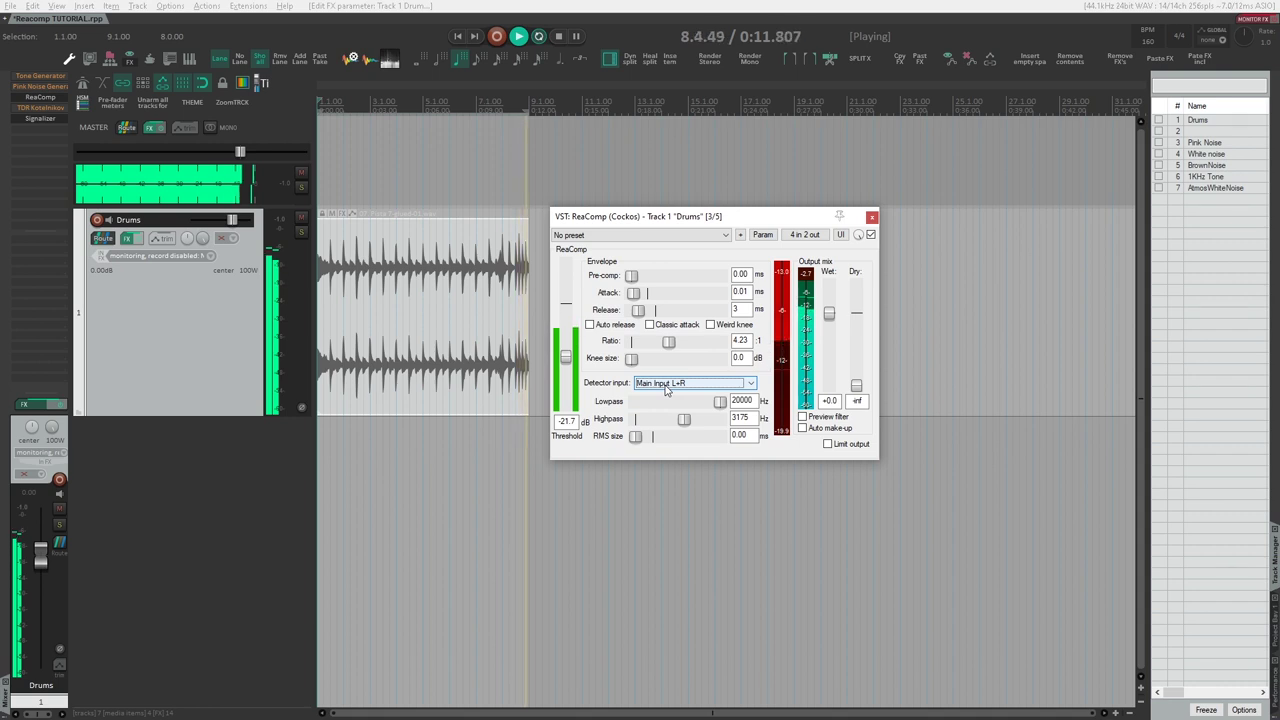
{"action": "left_click", "coordinate": [665, 388]}
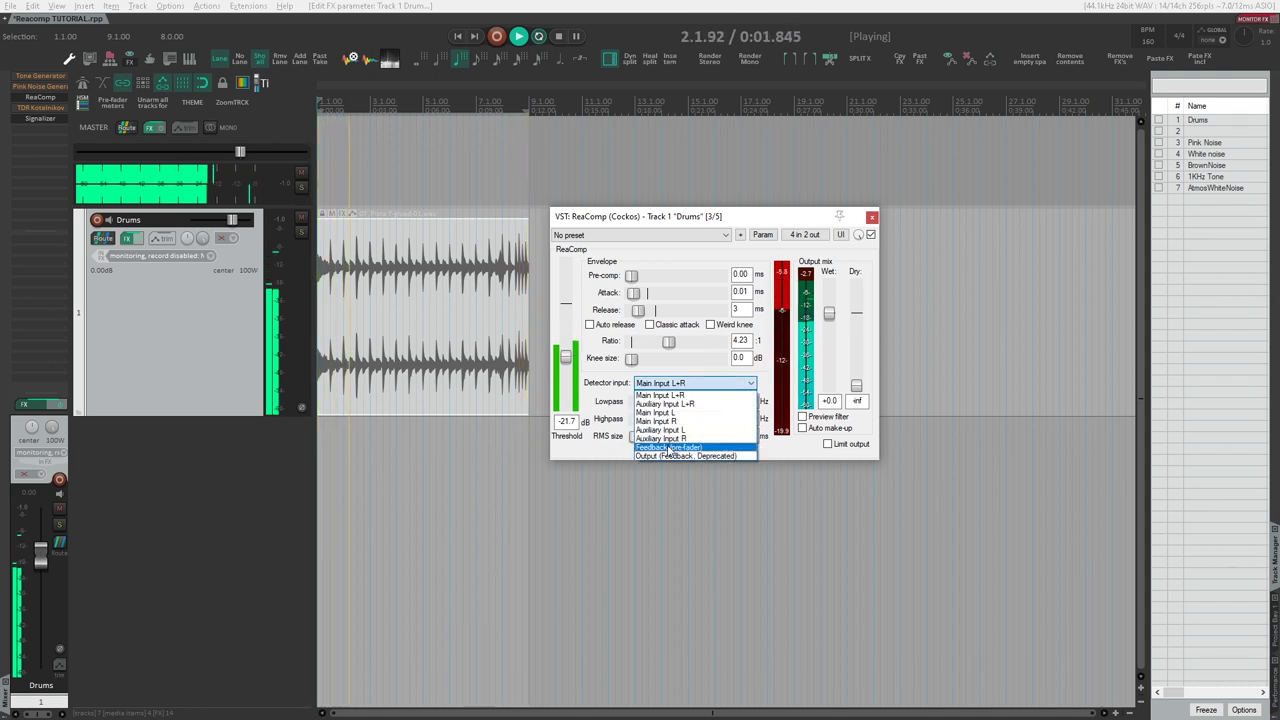
{"action": "left_click", "coordinate": [668, 448]}
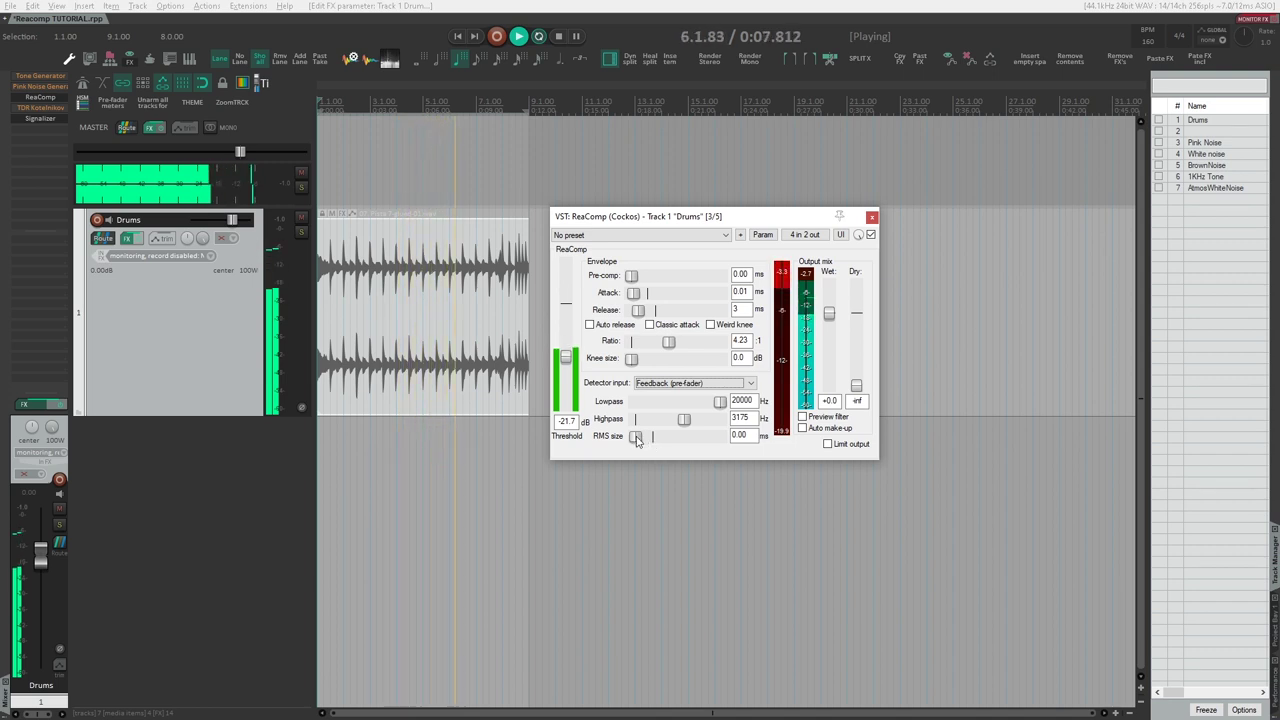
Set the RMS size to 0.17 ms, highpass to 0 Hz and threshold to -16.6 dB, and enable Auto release
{"action": "scroll", "coordinate": [641, 441], "scroll_direction": "up", "scroll_amount": 2}
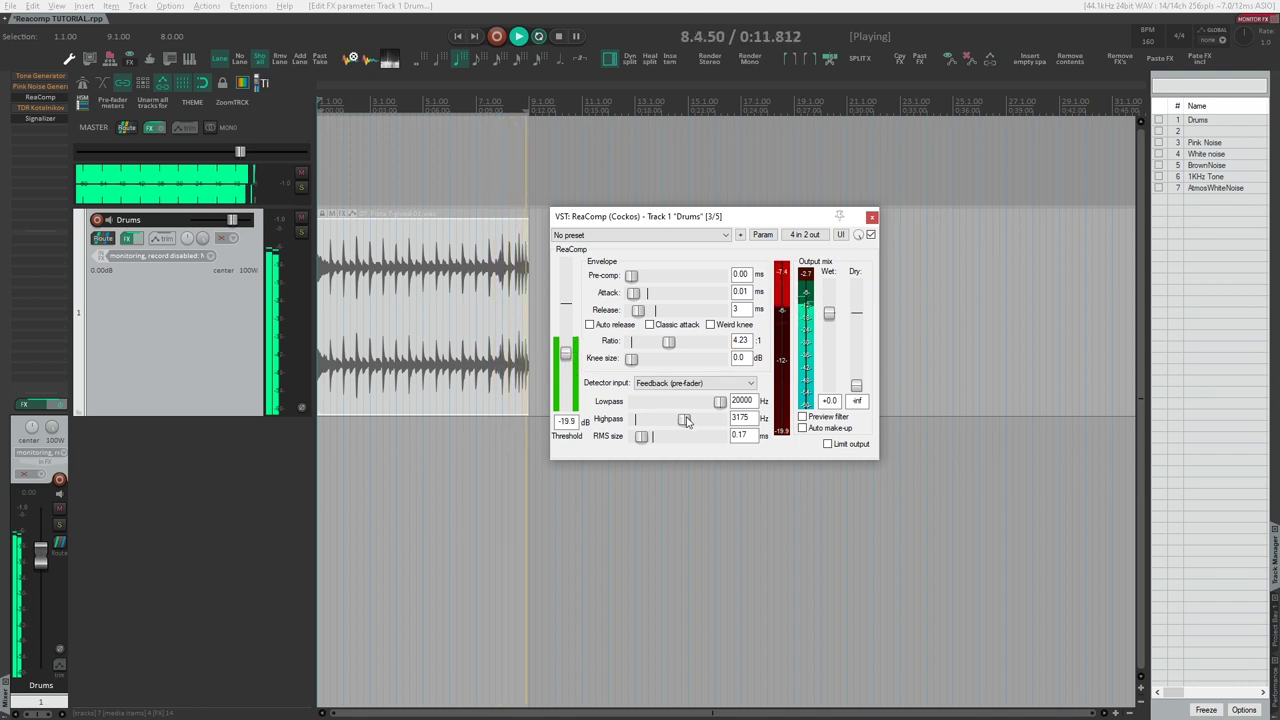
{"action": "left_click_drag", "start_coordinate": [685, 419], "coordinate": [678, 420]}
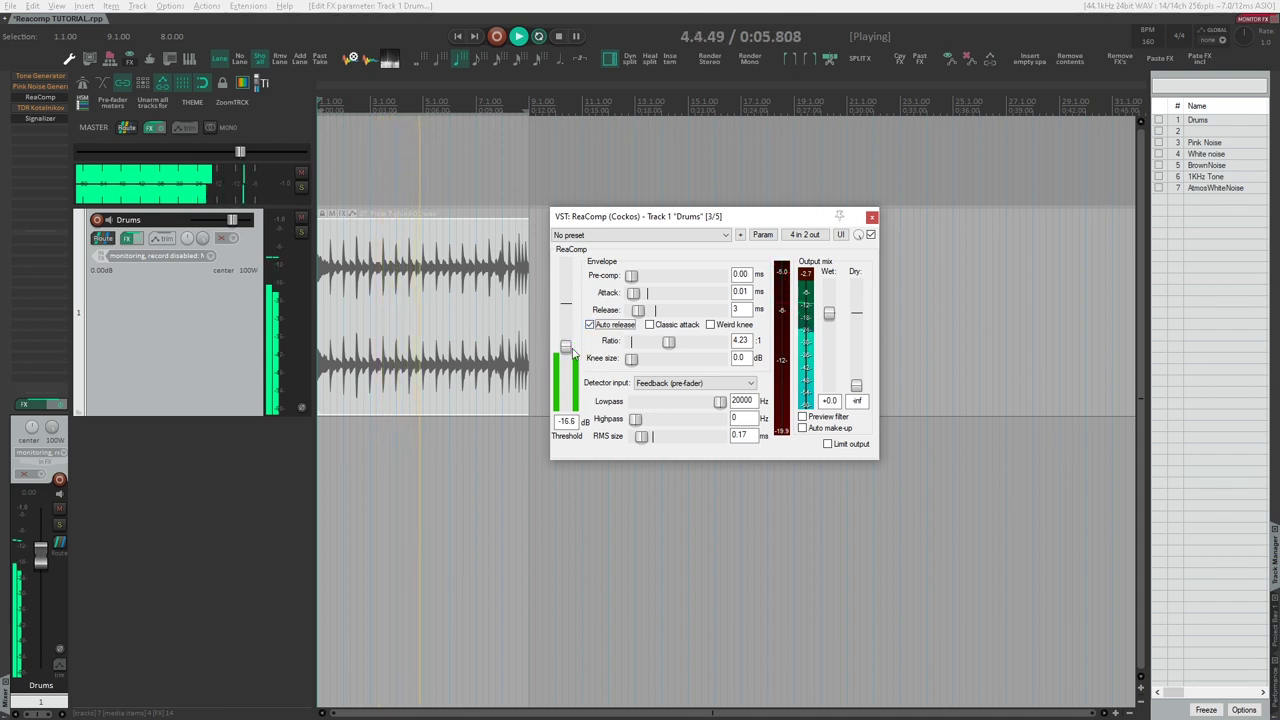
Set the knee size to 5.4 dB, the threshold to -15.7 dB and the wet level to +1.5 dB
{"action": "left_click_drag", "start_coordinate": [571, 355], "coordinate": [652, 364]}
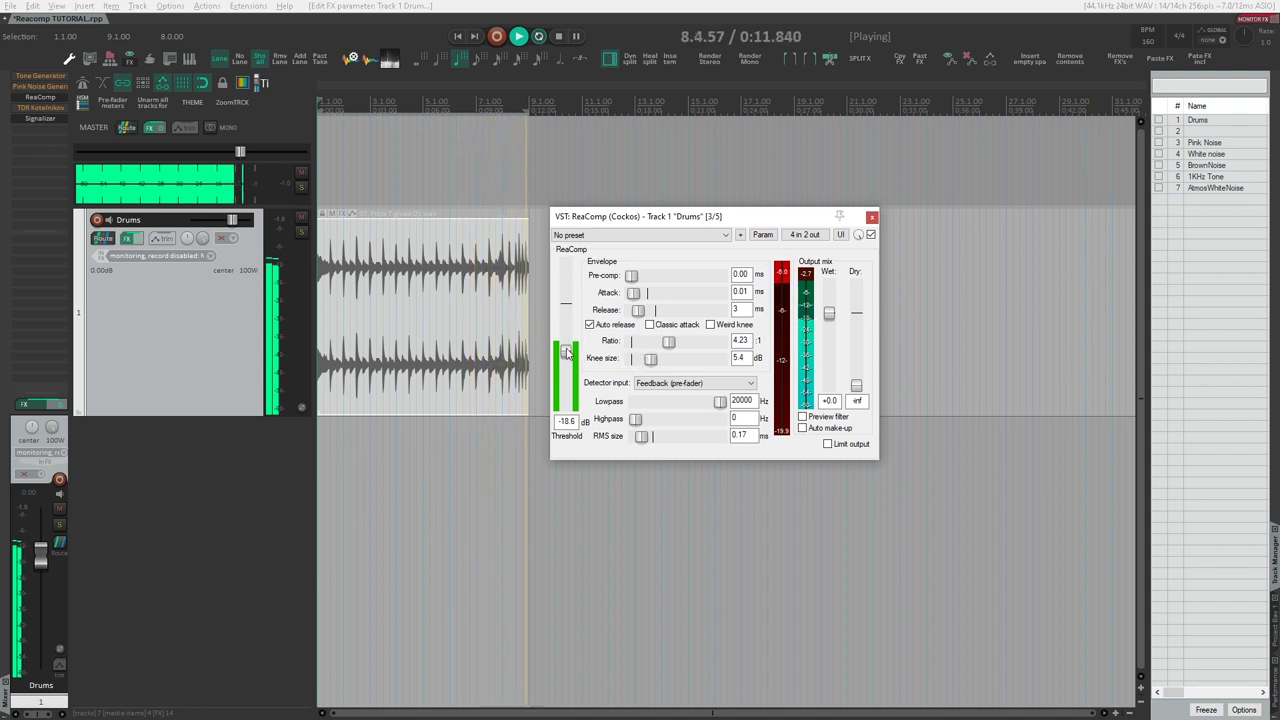
{"action": "left_click_drag", "start_coordinate": [566, 347], "coordinate": [566, 344]}
{"action": "left_click_drag", "start_coordinate": [829, 313], "coordinate": [829, 310]}
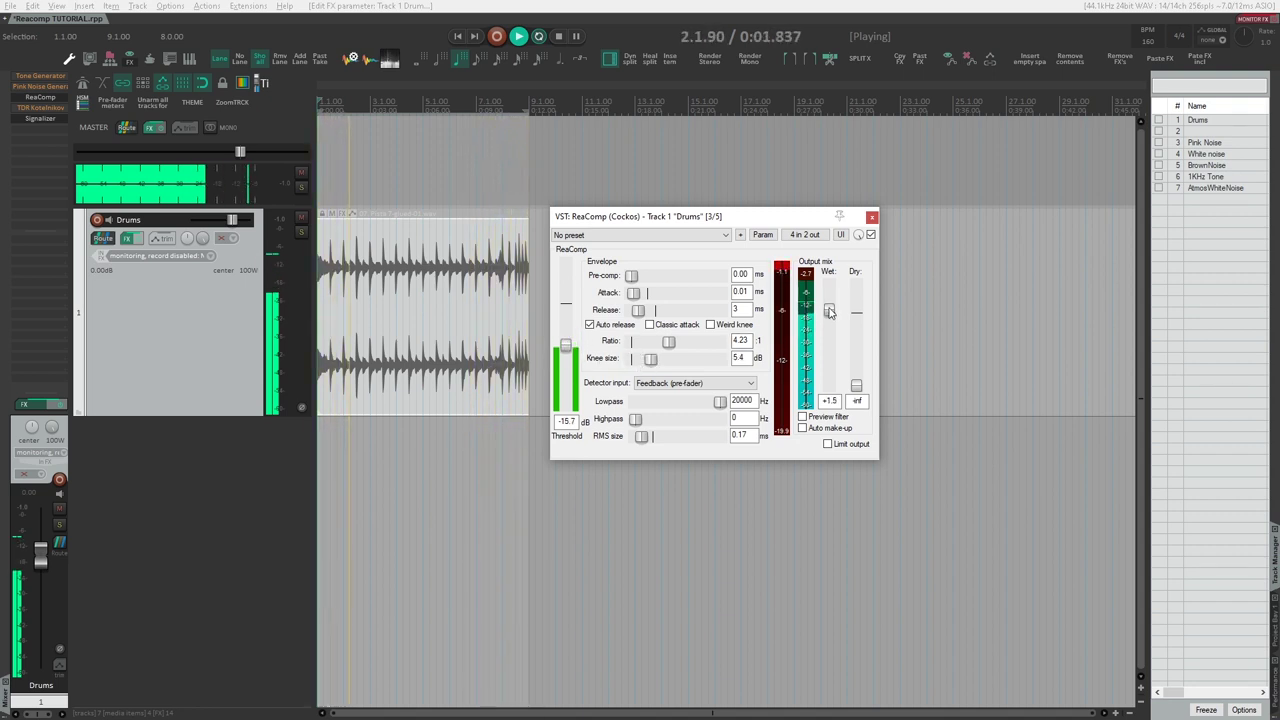
Compare the drums with ReaComp bypassed and active, then set the wet level to +2.7 dB and the threshold to -17.7 dB
{"action": "left_click", "coordinate": [870, 234]}
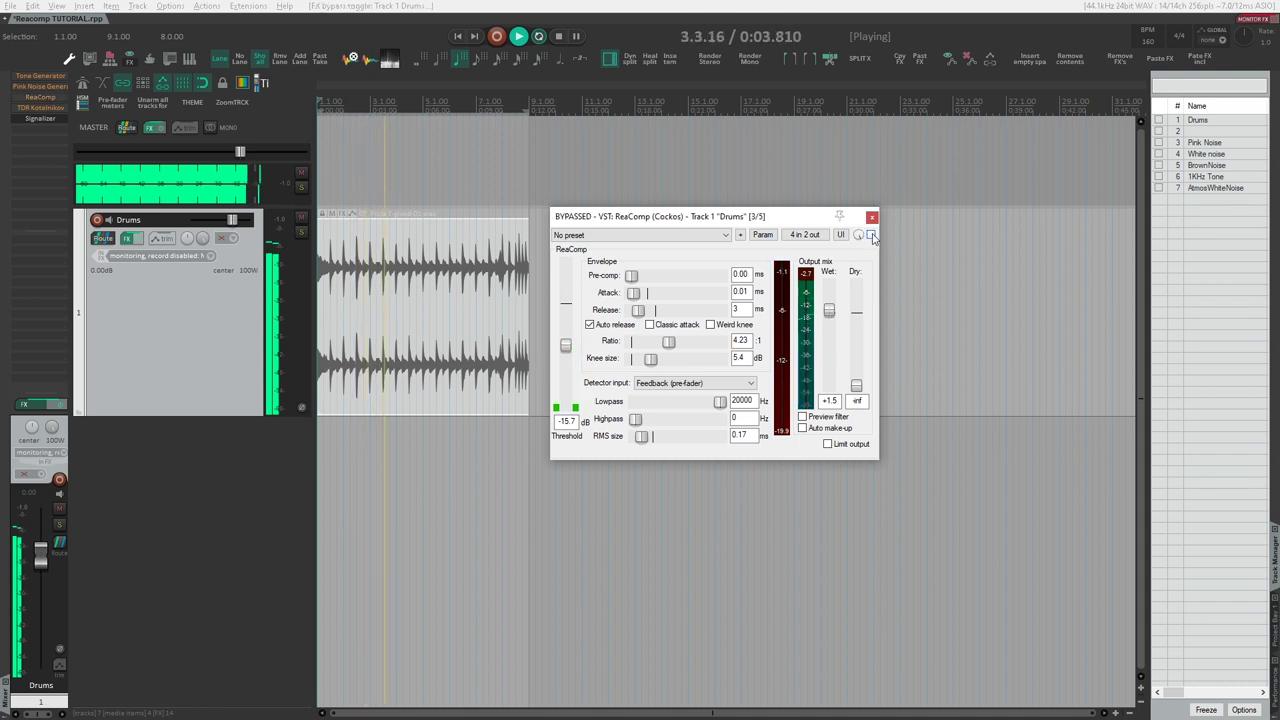
{"action": "left_click", "coordinate": [871, 234]}
{"action": "left_click_drag", "start_coordinate": [829, 310], "coordinate": [829, 307]}
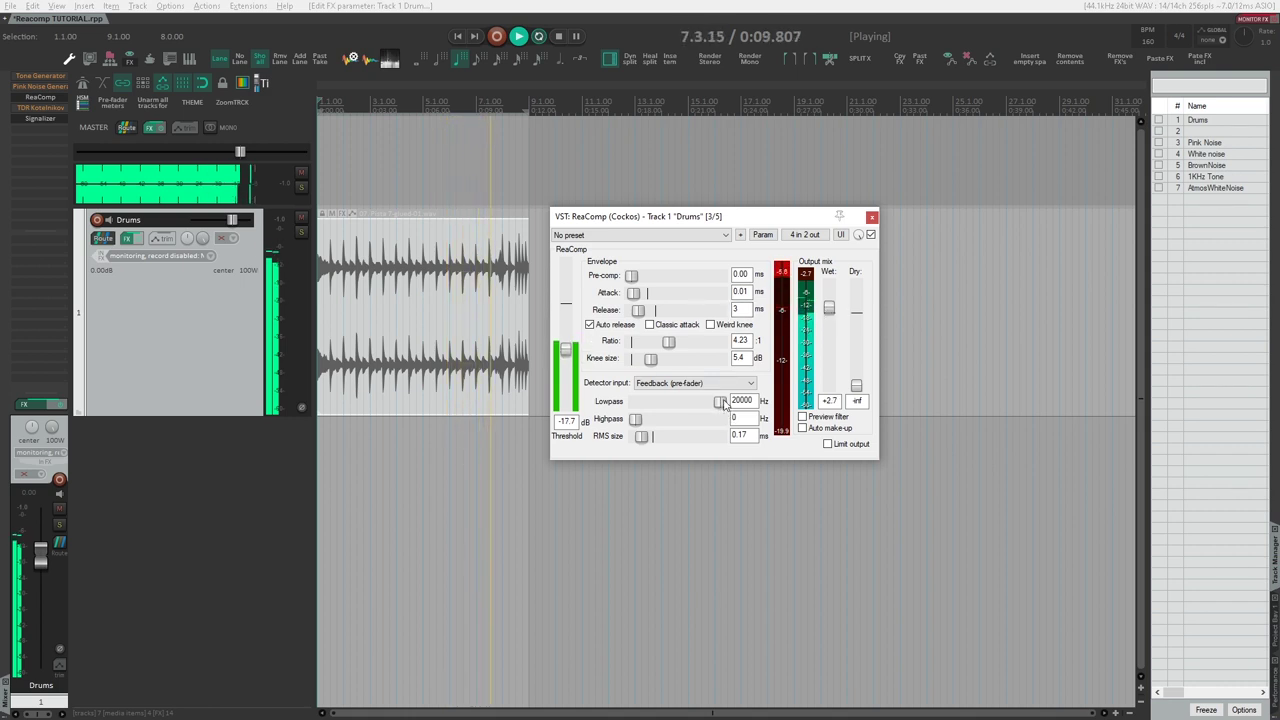
Compare the Main Input L+R detector input with Feedback (pre-fader) on the drums, ending on Feedback (pre-fader)
{"action": "left_click", "coordinate": [680, 383]}
{"action": "left_click", "coordinate": [661, 401]}
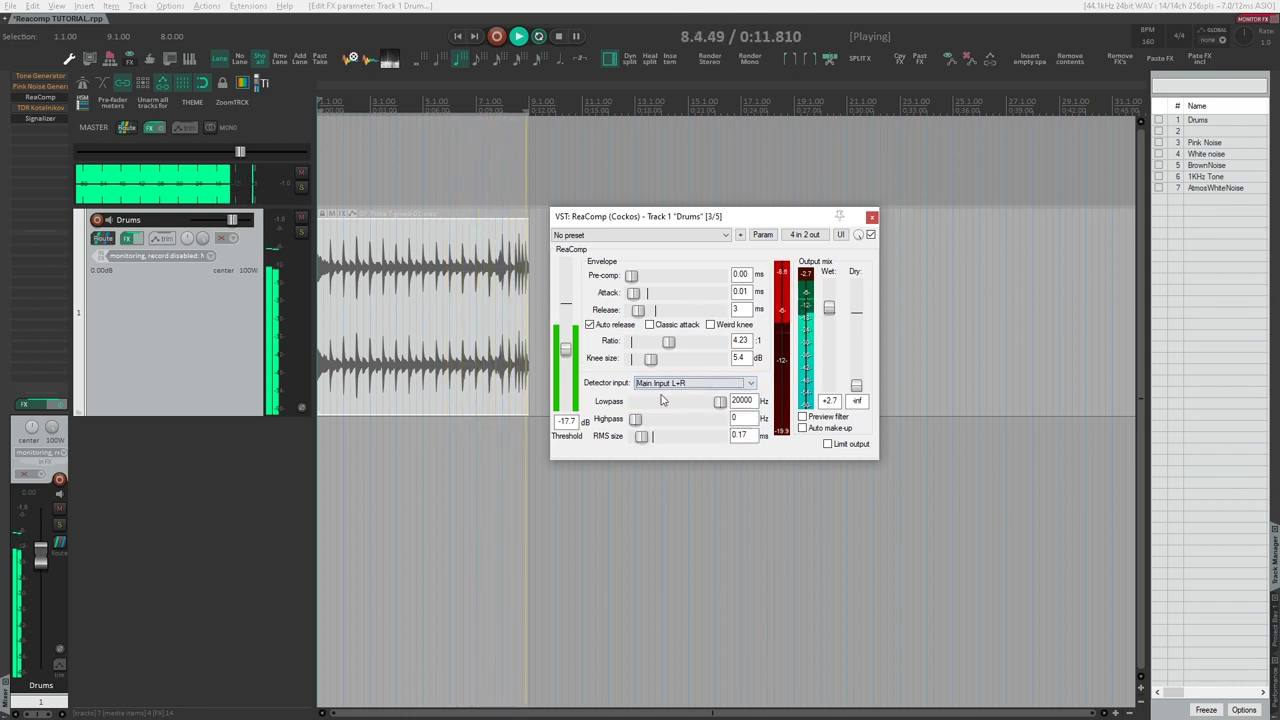
{"action": "left_click", "coordinate": [690, 383]}
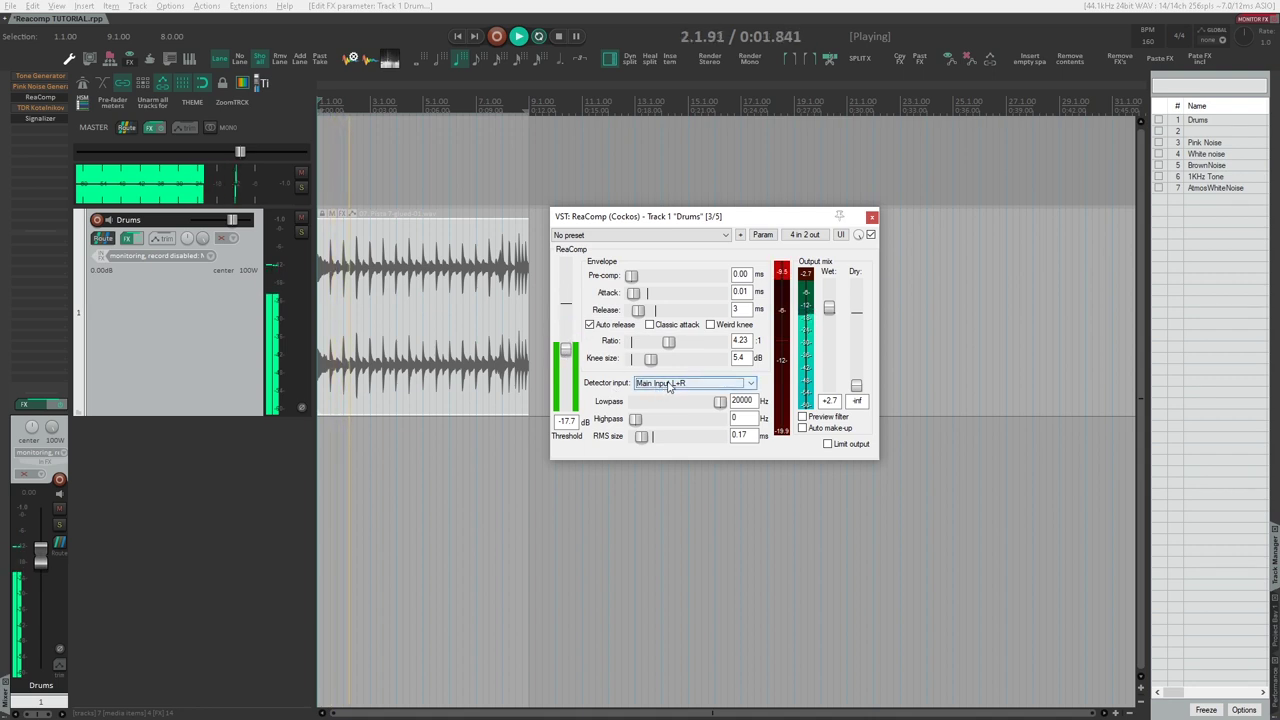
{"action": "left_click", "coordinate": [659, 452]}
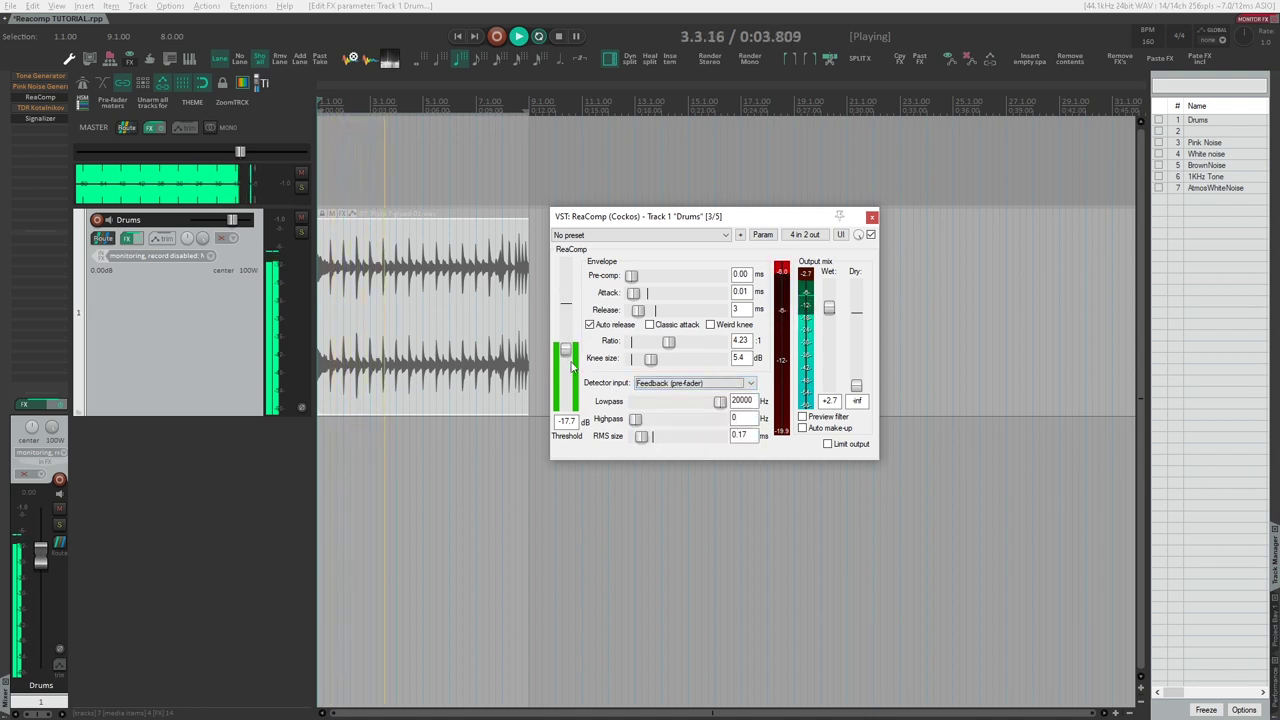
Enable Classic attack and Weird knee with attack 0.14 ms, release 8 ms, knee size 4.6 dB, threshold -15.2 dB and wet +2.0 dB
{"action": "left_click_drag", "start_coordinate": [571, 366], "coordinate": [575, 358]}
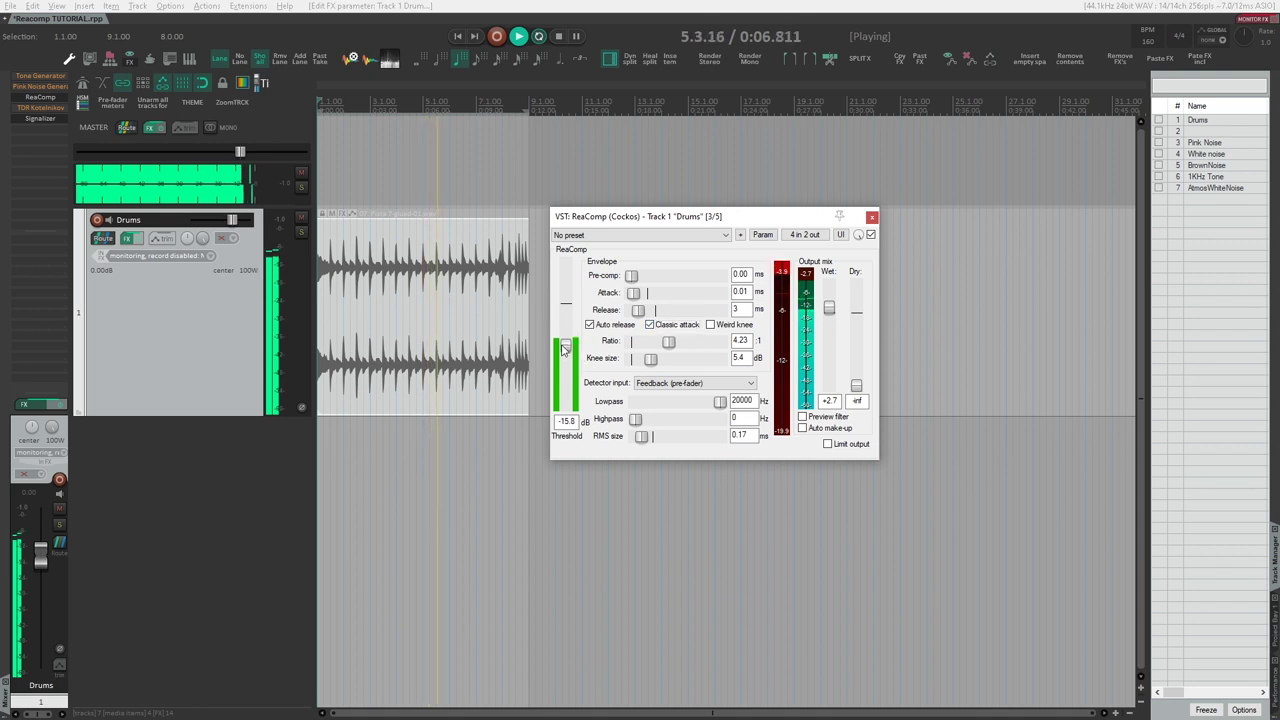
{"action": "left_click", "coordinate": [711, 325]}
{"action": "left_click_drag", "start_coordinate": [638, 310], "coordinate": [640, 297]}
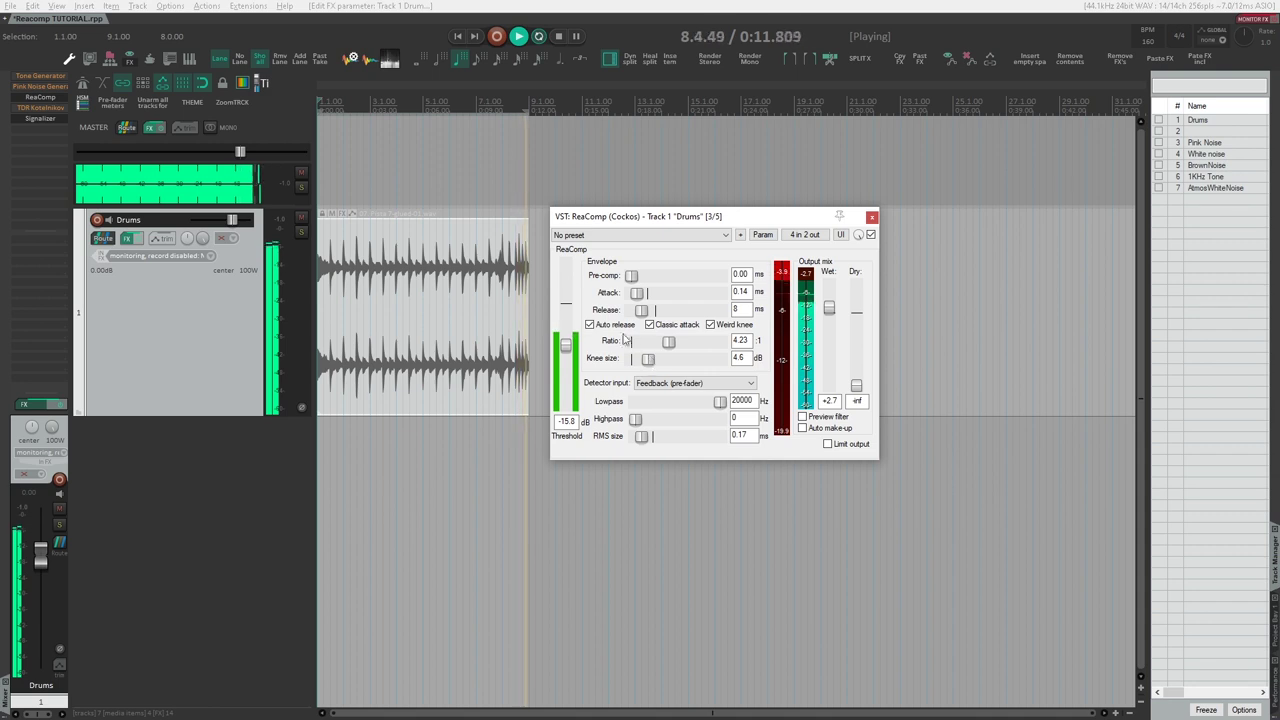
{"action": "left_click_drag", "start_coordinate": [573, 347], "coordinate": [573, 345]}
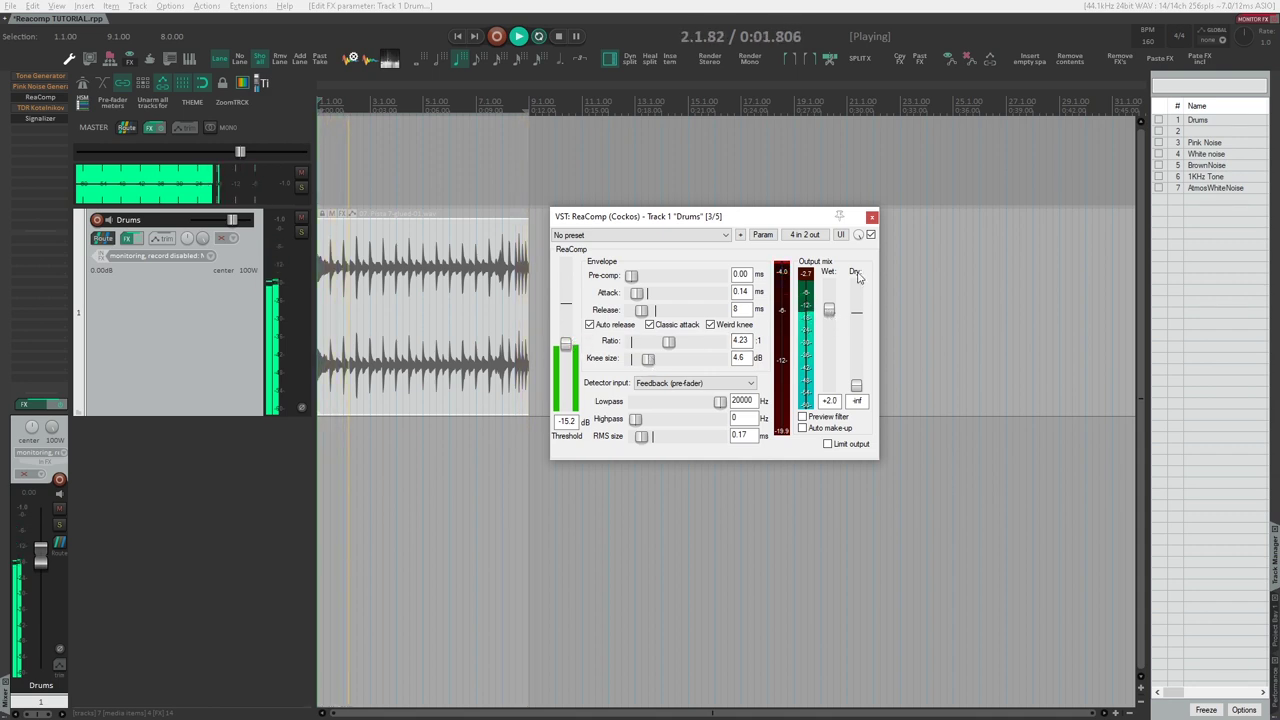
Match the wet level at +0.8 dB by toggling the ReaComp bypass, and set the threshold to -15.0 dB
{"action": "left_click", "coordinate": [870, 234]}
{"action": "left_click", "coordinate": [870, 234]}
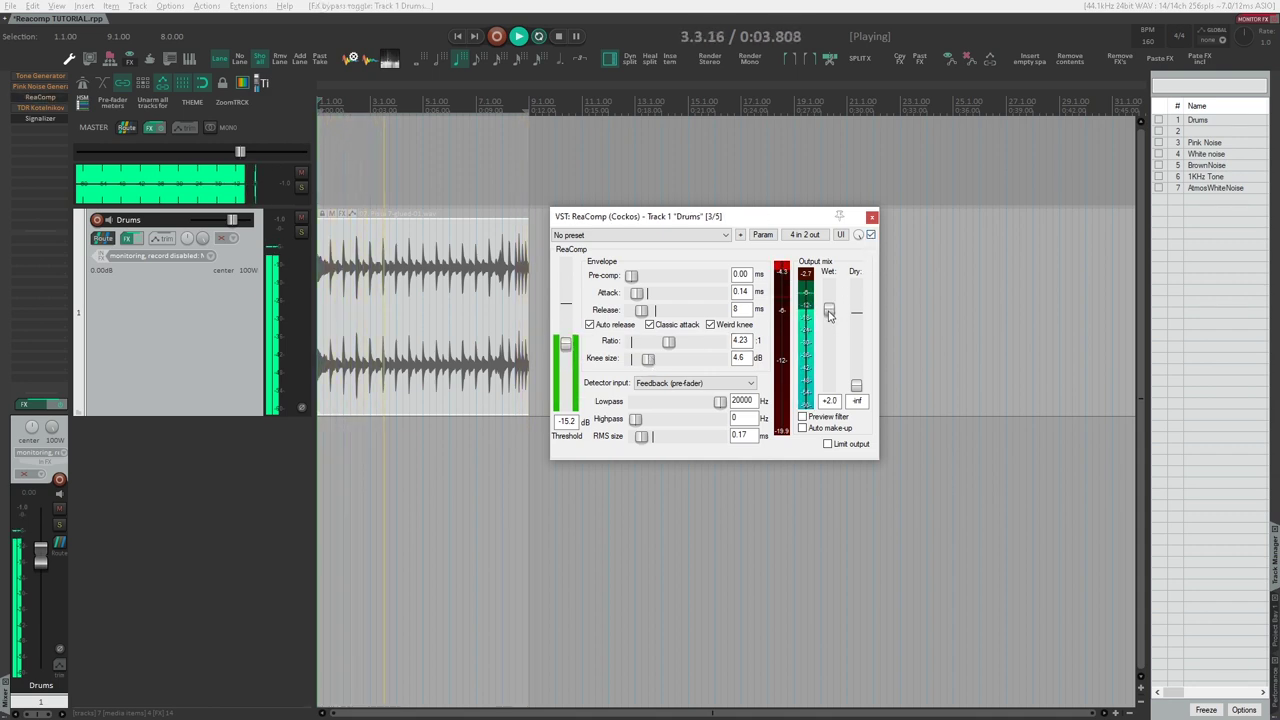
{"action": "left_click_drag", "start_coordinate": [829, 310], "coordinate": [829, 313]}
{"action": "left_click", "coordinate": [870, 234]}
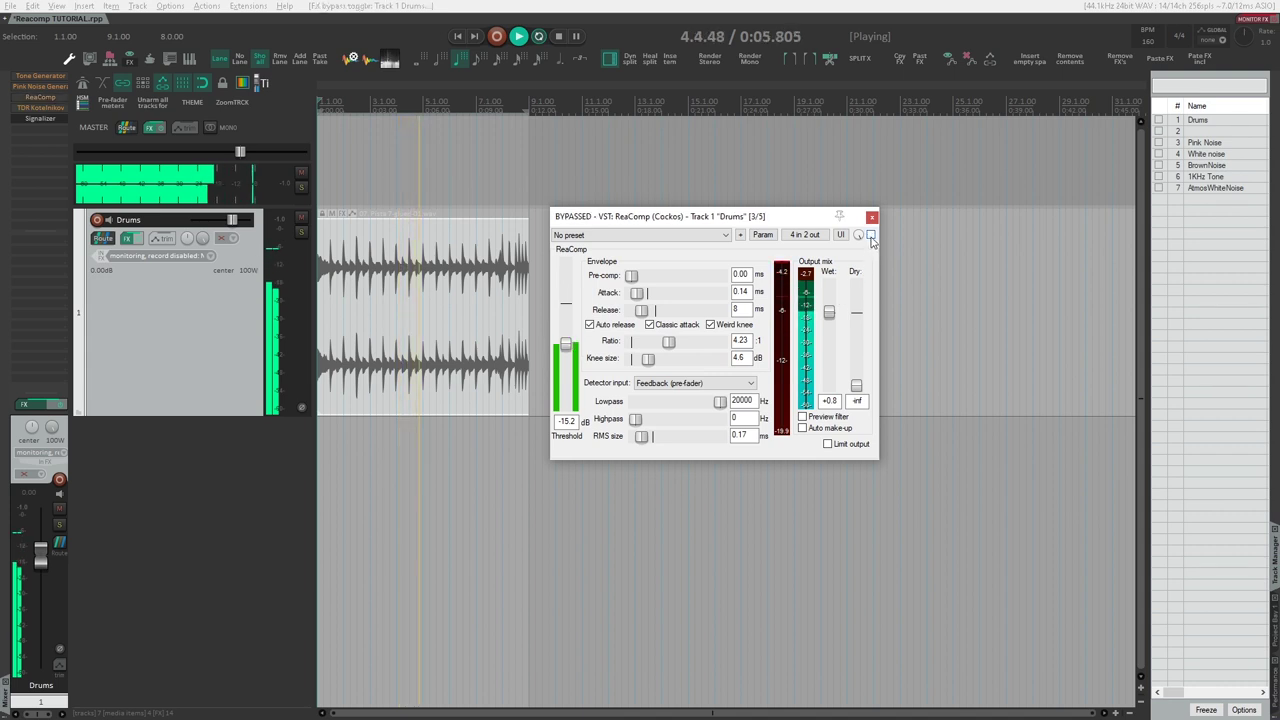
{"action": "left_click", "coordinate": [870, 234]}
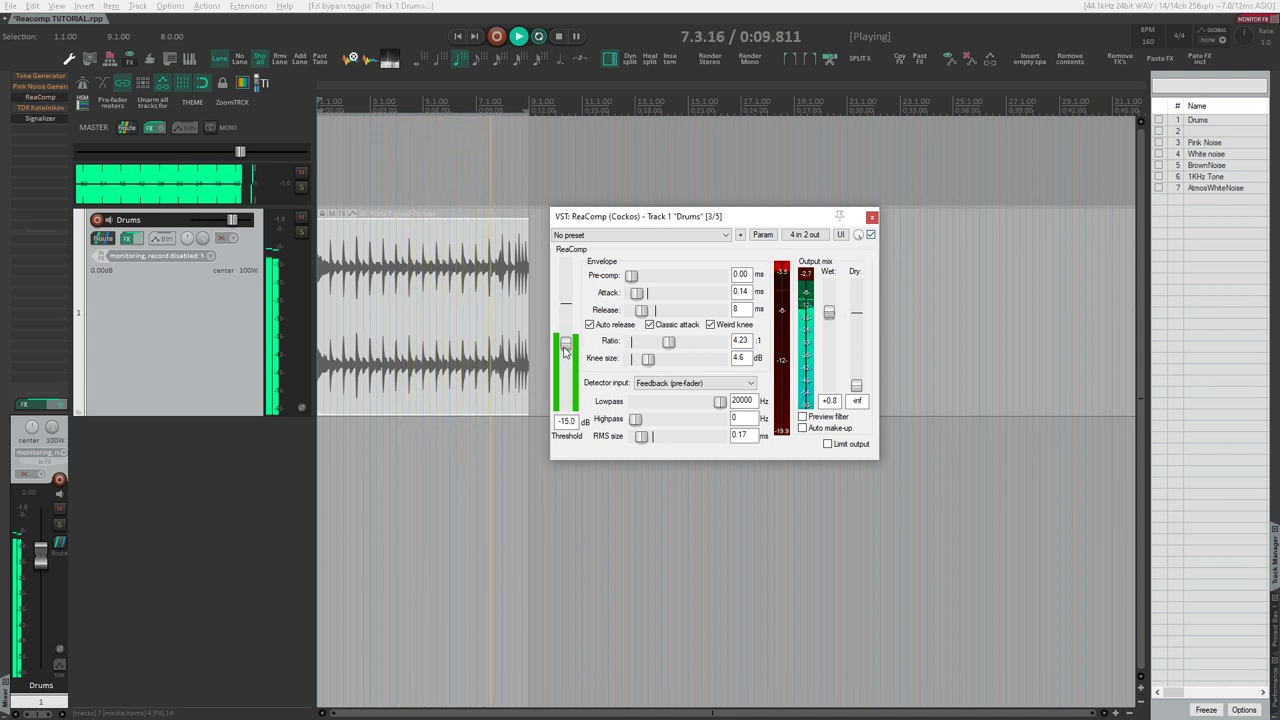
Set the RMS size to 0.03 ms, the knee size to 3.9 dB and the ratio to 3.41:1
{"action": "left_click_drag", "start_coordinate": [641, 436], "coordinate": [638, 436]}
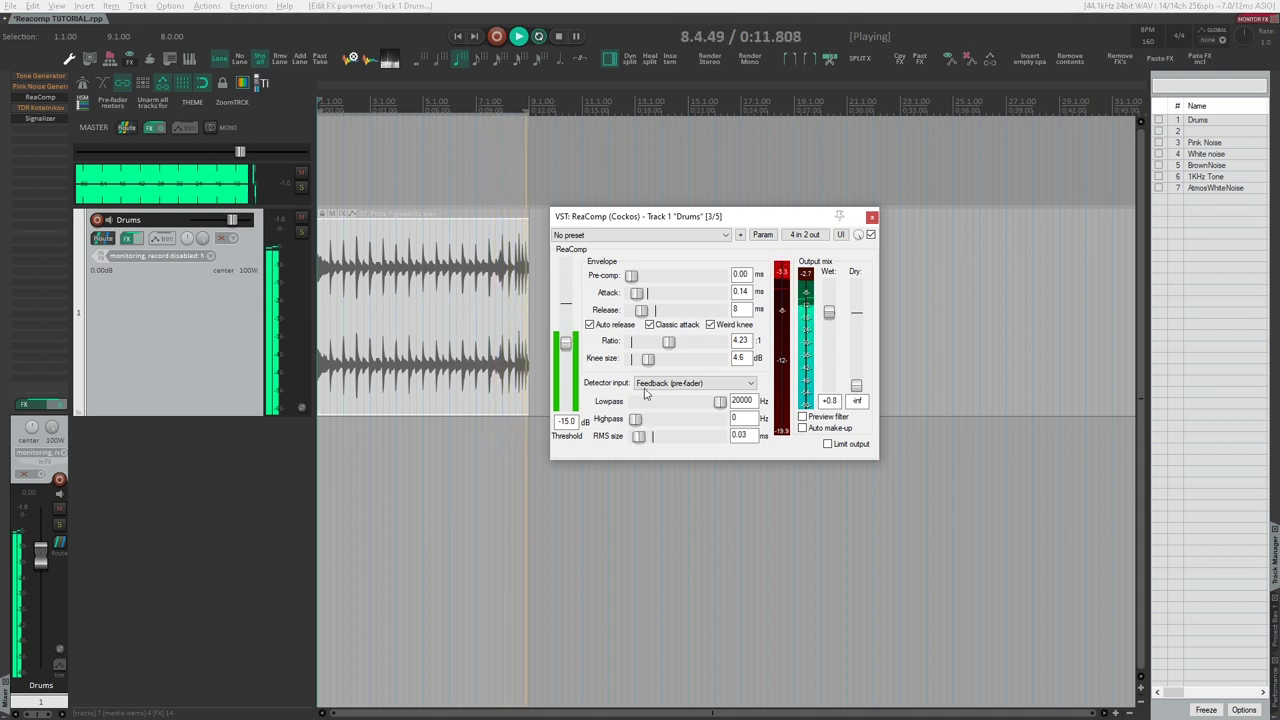
{"action": "left_click_drag", "start_coordinate": [648, 358], "coordinate": [670, 346]}
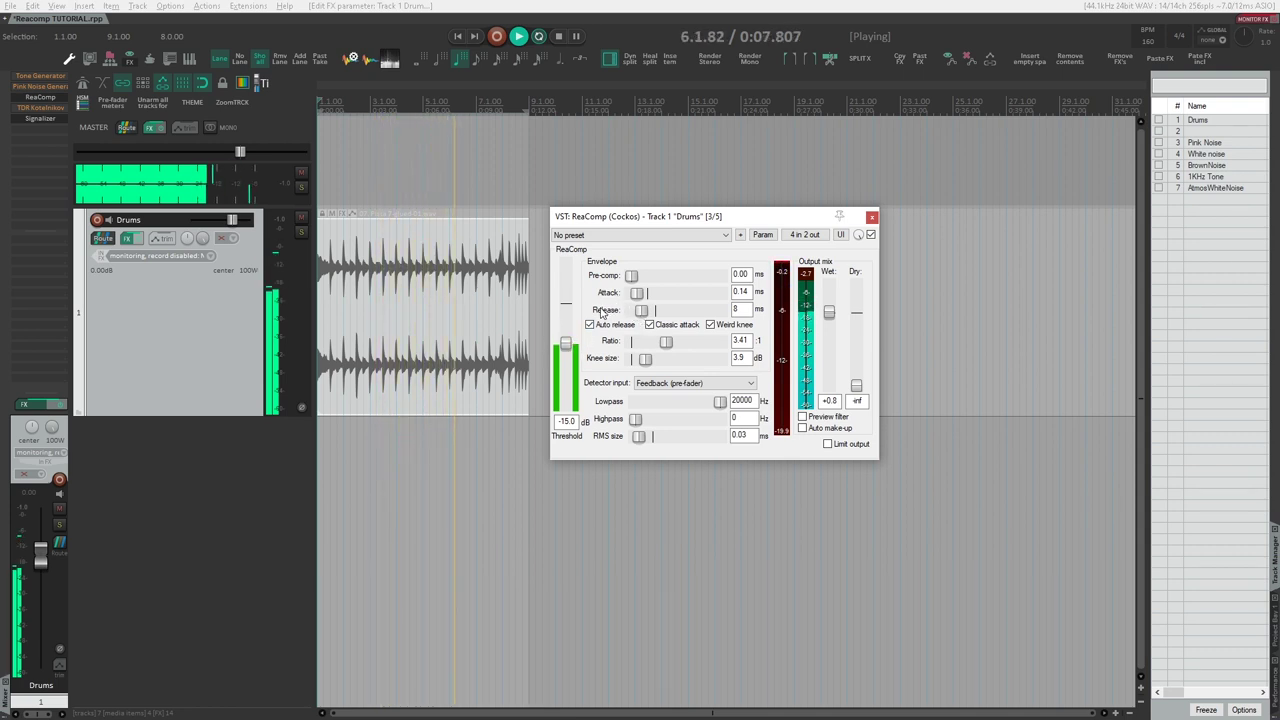
Stop playback and restart the drum loop from the beginning to hear the compressed result
{"action": "left_click", "coordinate": [635, 7]}
{"action": "key", "text": "space"}
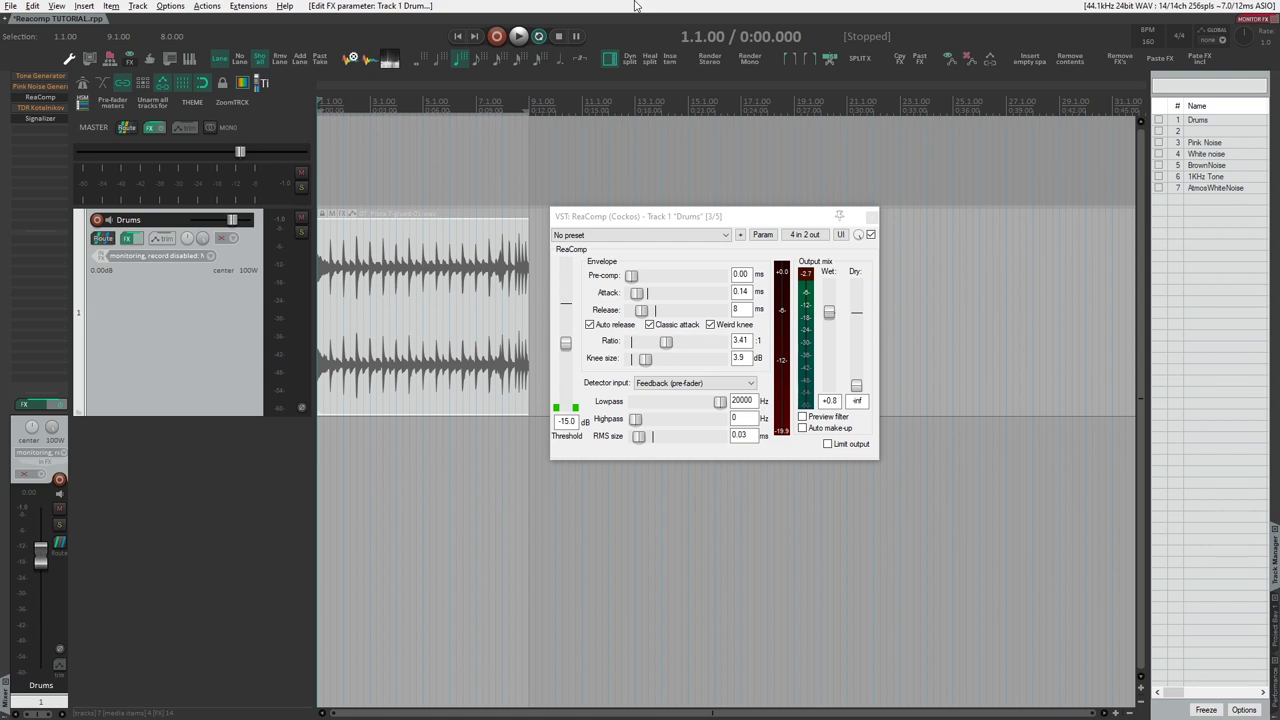
{"action": "key", "text": "space"}
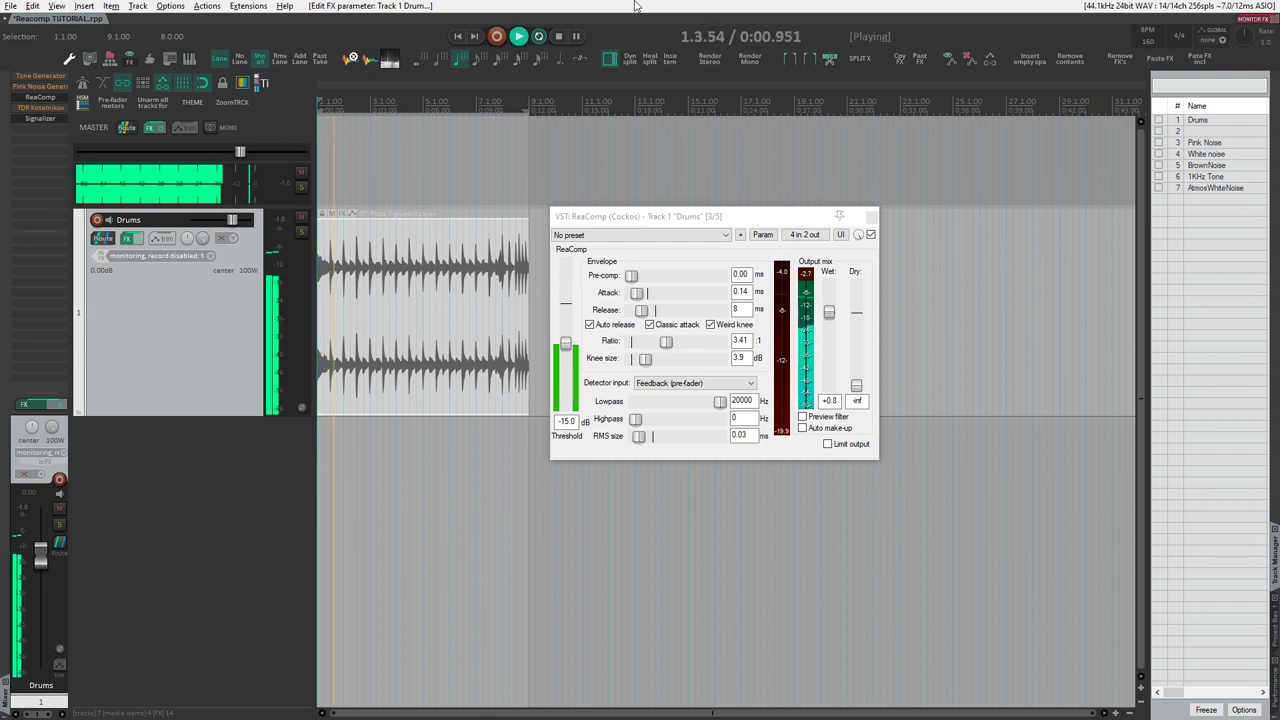